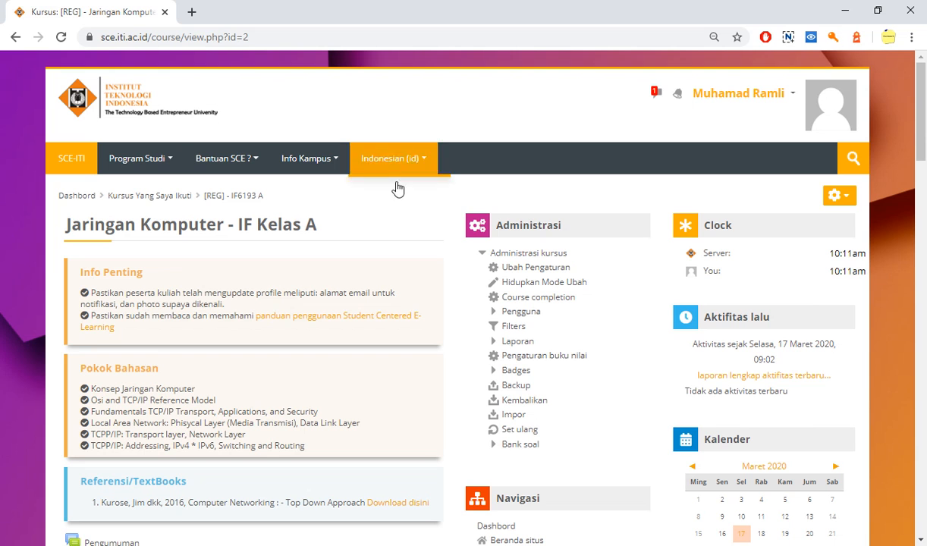
- Open the Pendaftaran mandiri (Siswa) self-enrolment settings from the course's user enrolment methods
scroll(584, 133, down, 2)
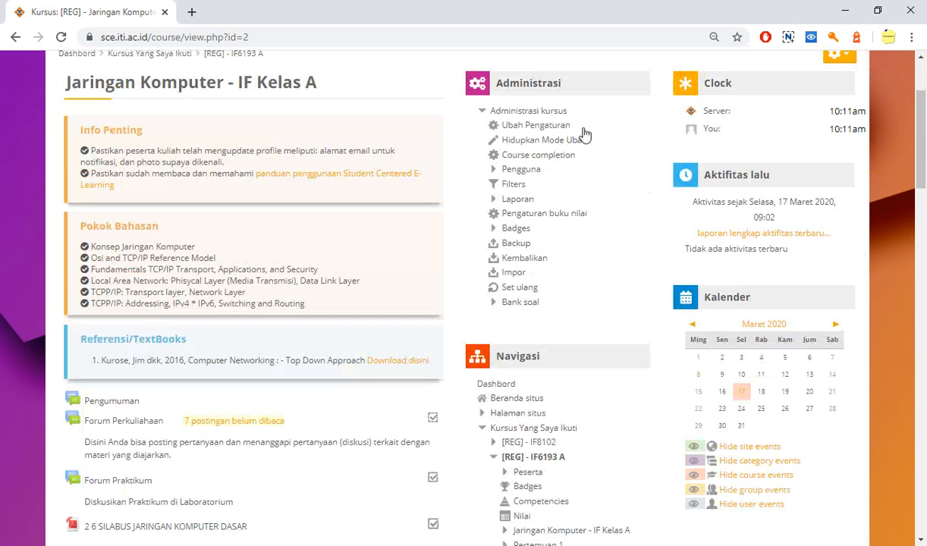
scroll(584, 135, up, 1)
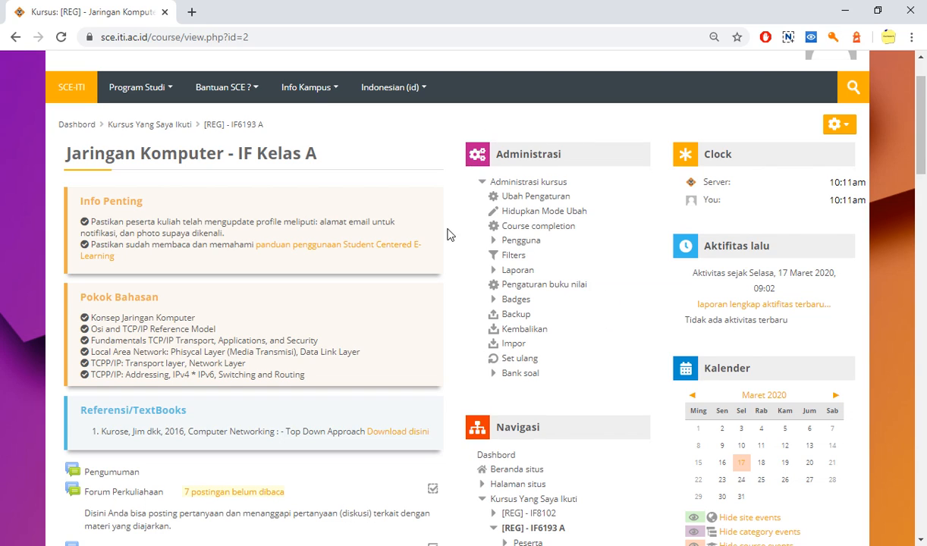
click(494, 240)
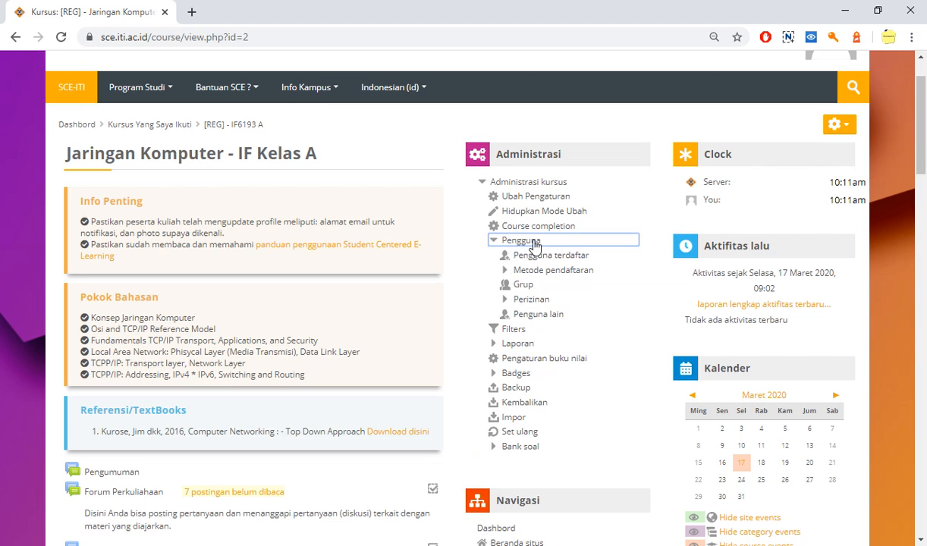
click(508, 271)
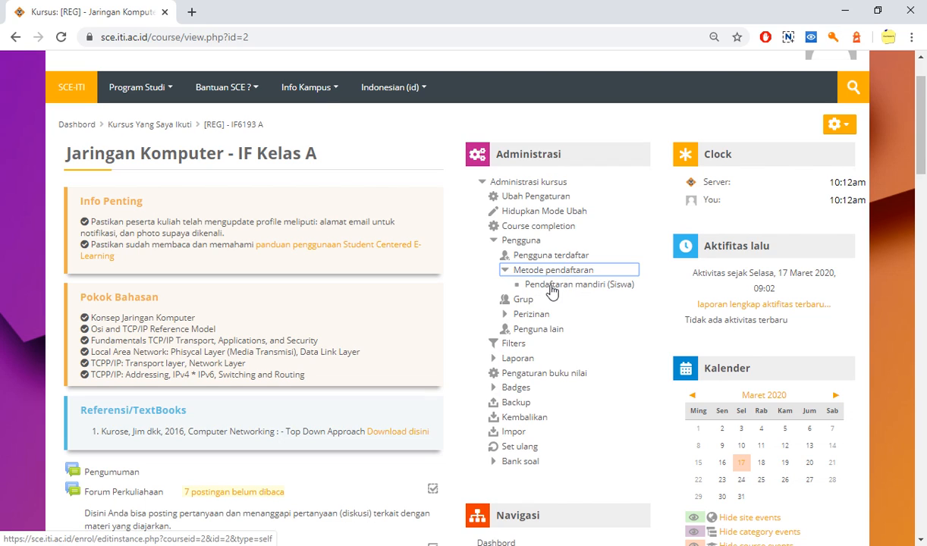
click(551, 287)
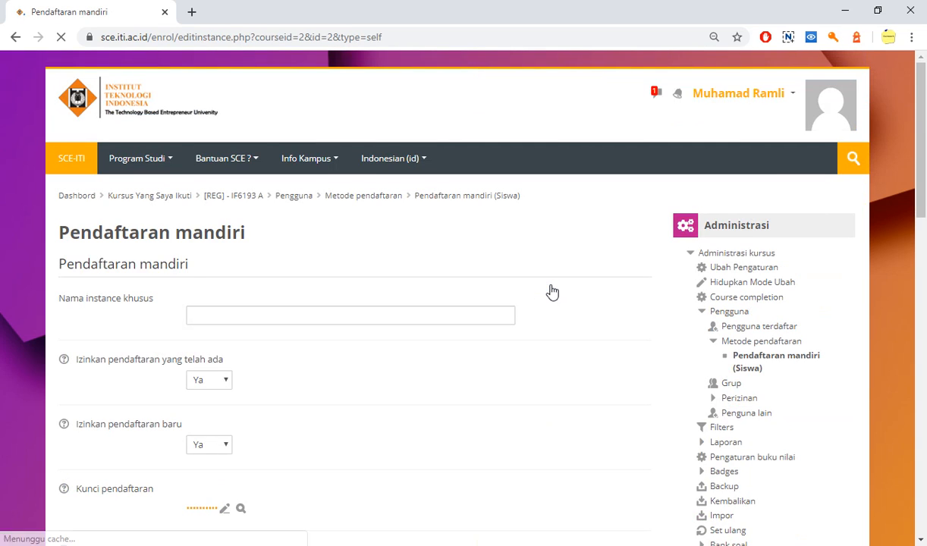
- Open the enrolment key (Kunci pendaftaran) for editing and confirm the existing key
scroll(322, 289, down, 1)
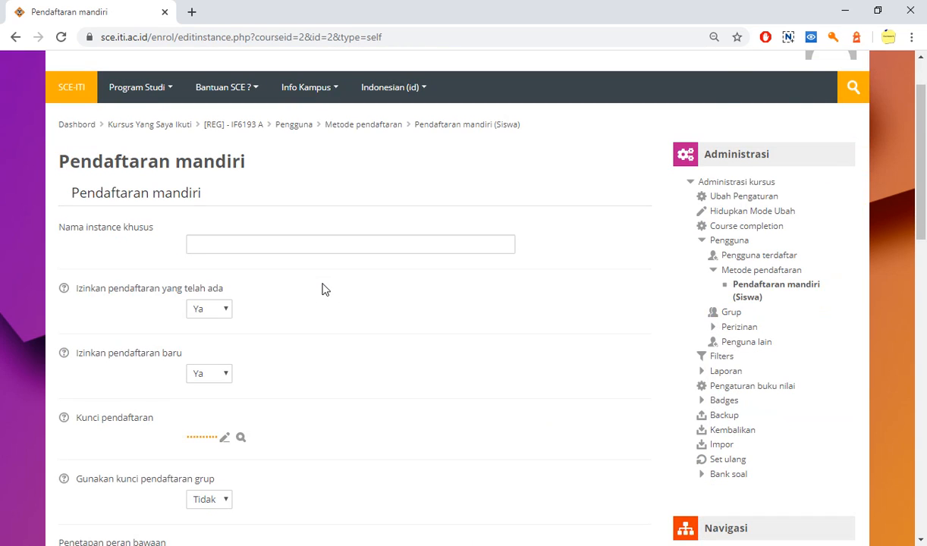
scroll(325, 289, down, 2)
scroll(327, 288, up, 3)
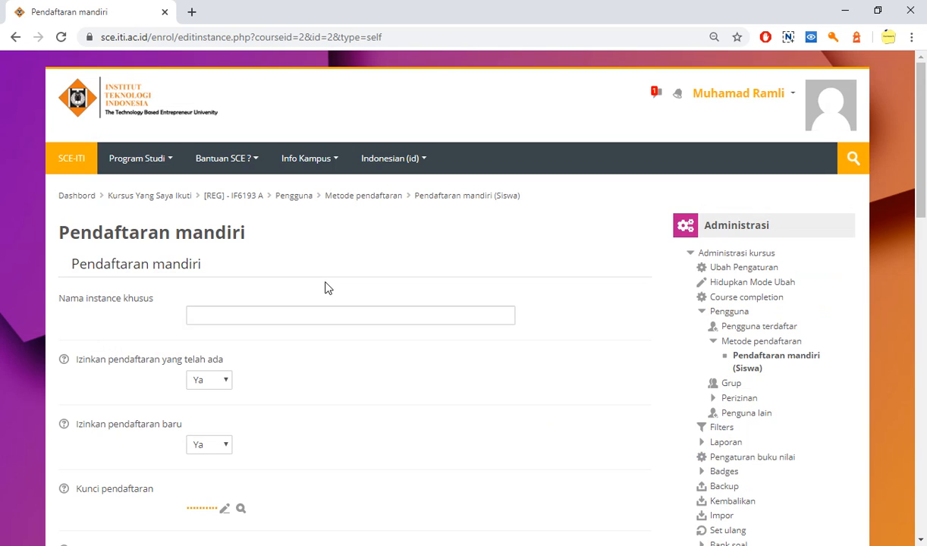
scroll(292, 252, down, 3)
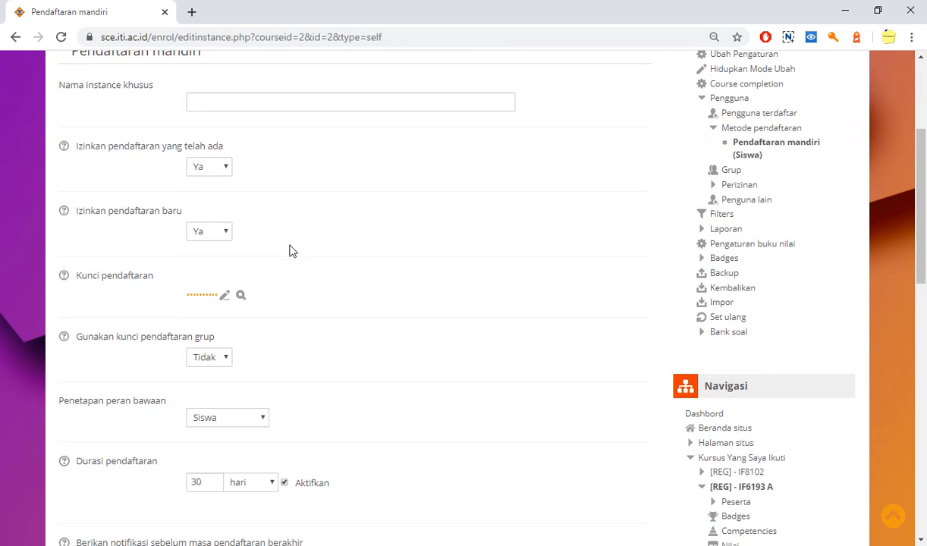
drag(75, 277, 163, 283)
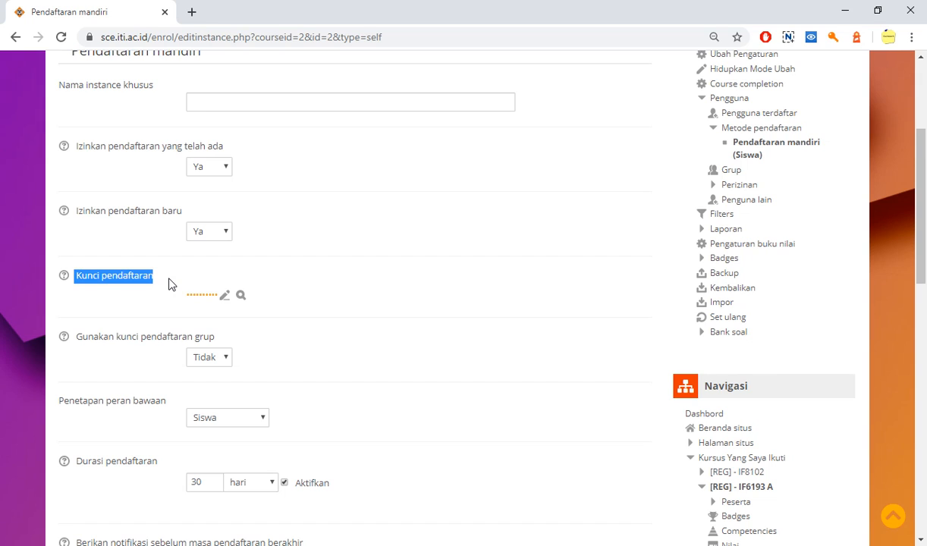
click(222, 296)
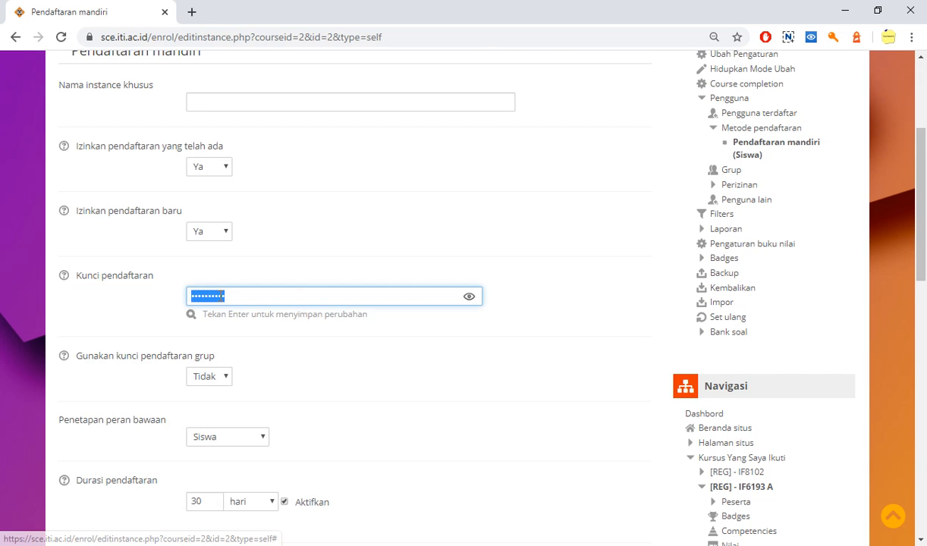
click(254, 296)
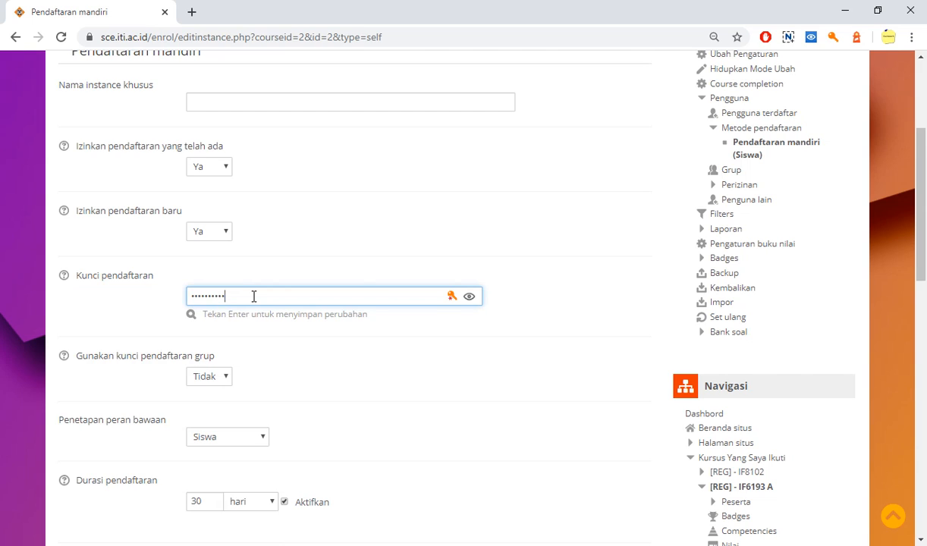
key(Return)
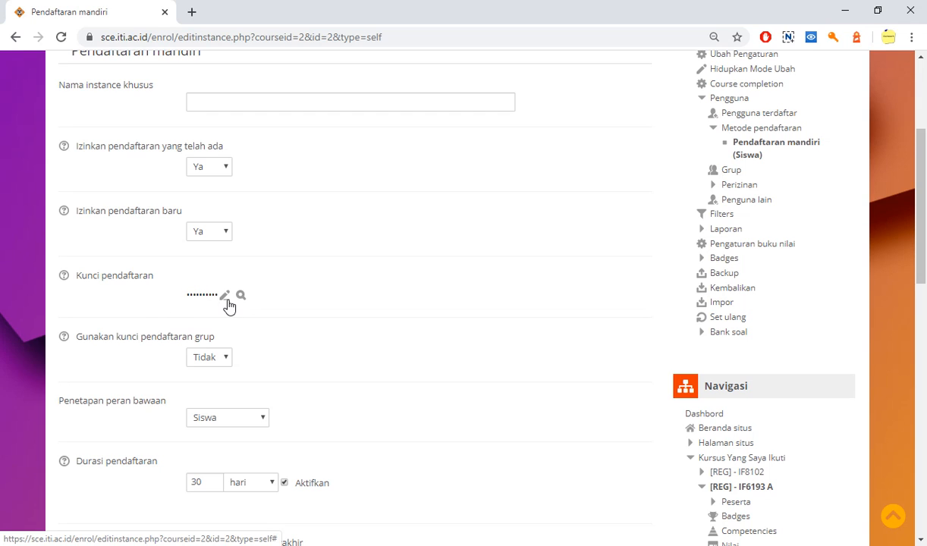
click(225, 297)
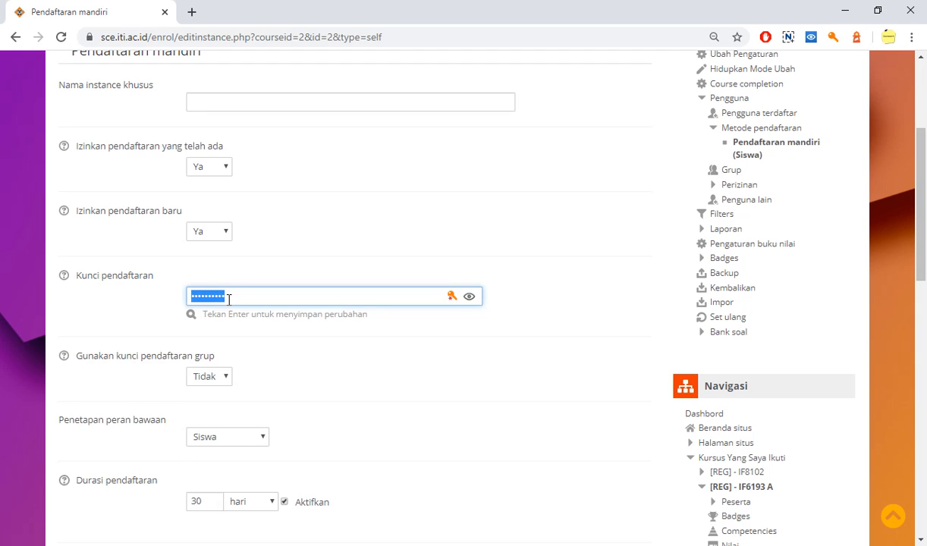
key(Return)
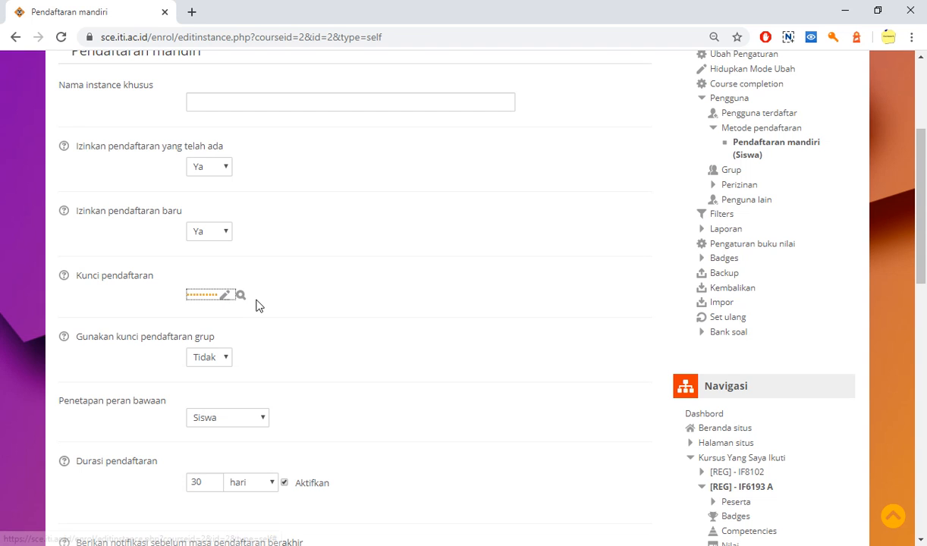
- Review the self-enrolment settings and return to the [REG] - IF6193 A course page
scroll(258, 305, up, 1)
scroll(257, 305, up, 1)
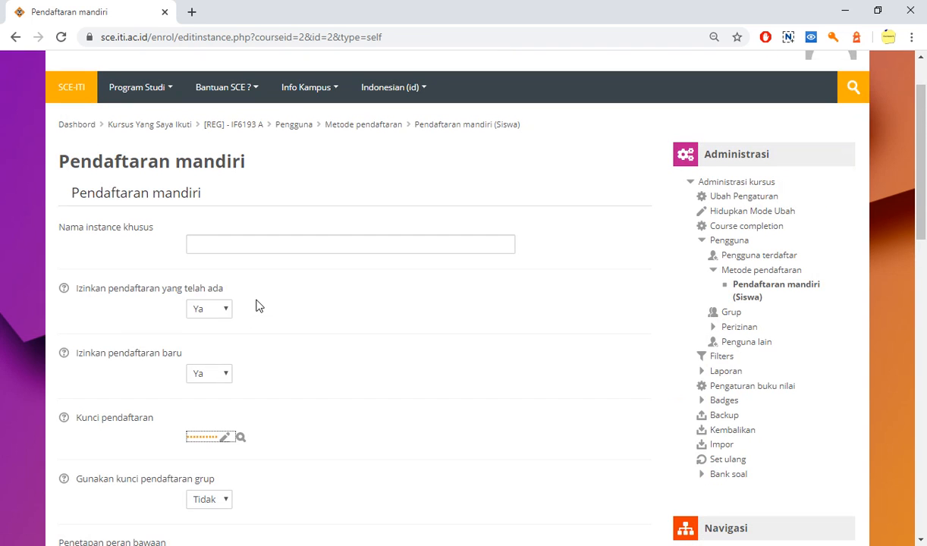
scroll(285, 298, down, 3)
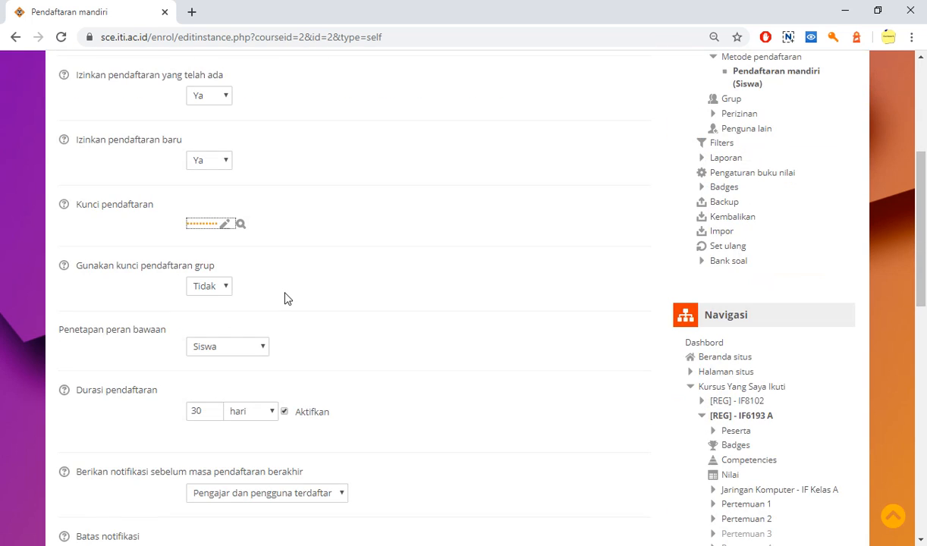
scroll(294, 297, up, 2)
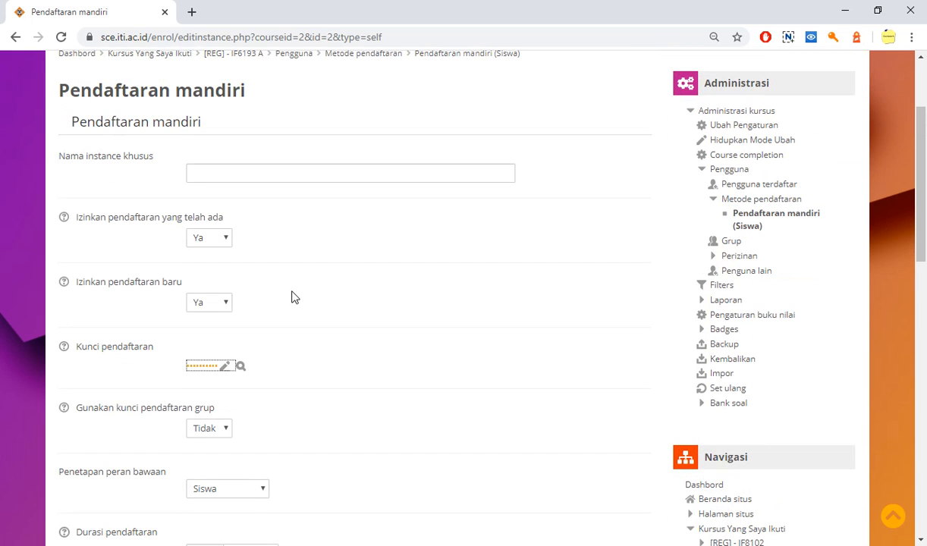
scroll(295, 297, up, 1)
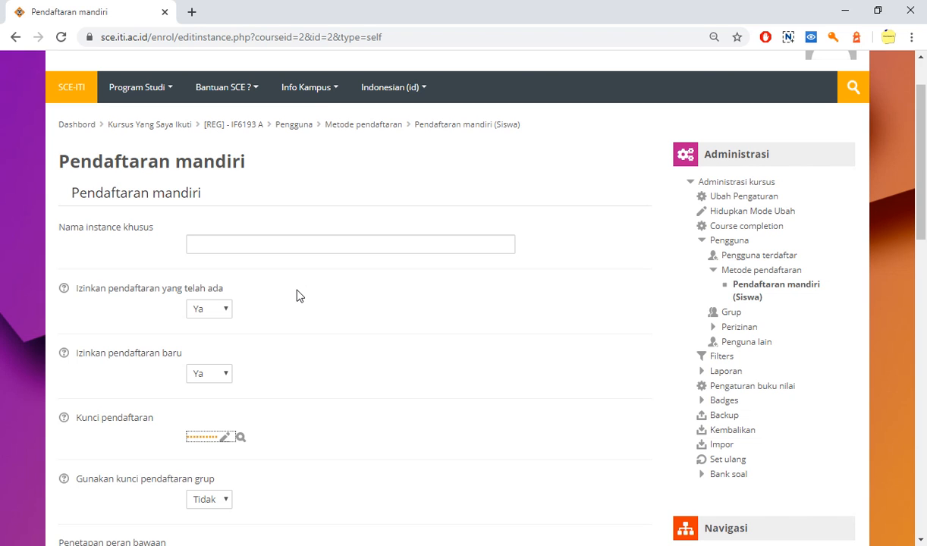
scroll(297, 296, up, 1)
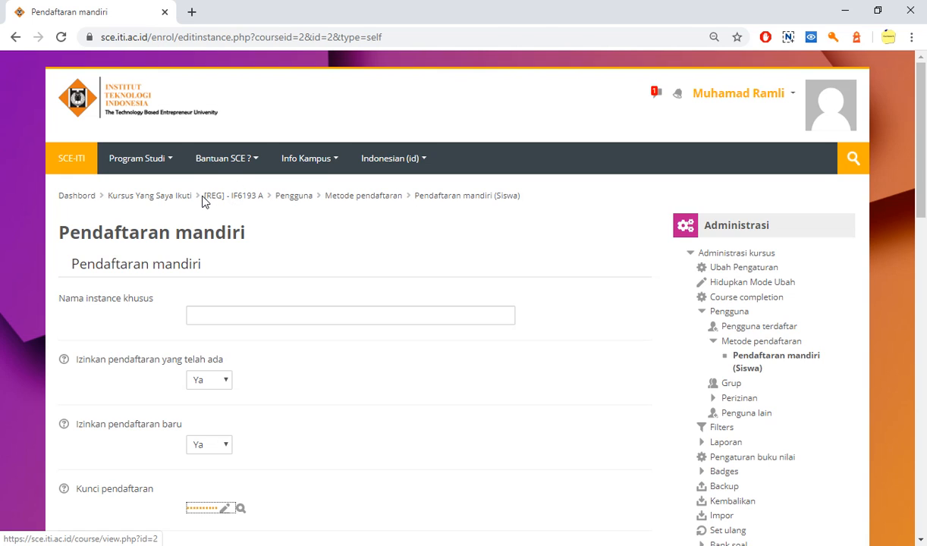
click(228, 200)
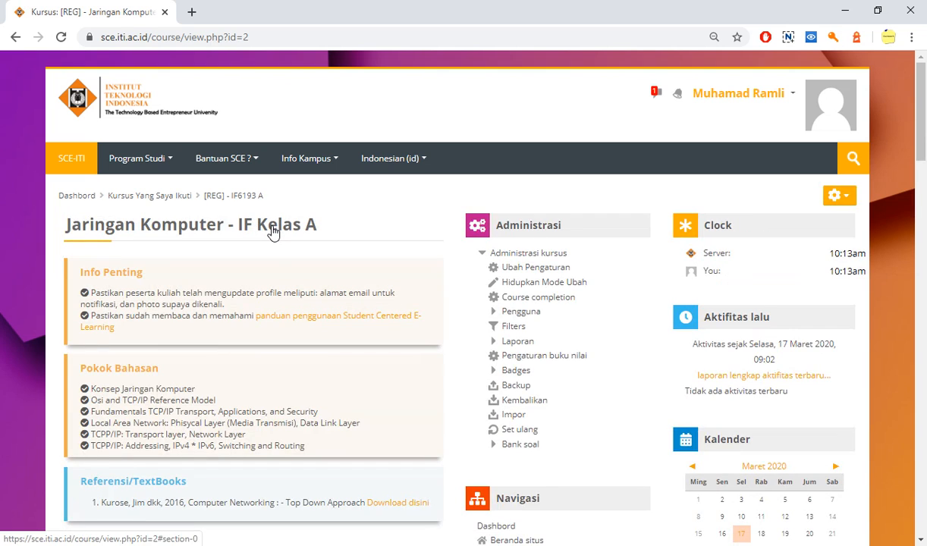
- Copy the web address of the Jaringan Komputer - IF Kelas A course page
scroll(272, 241, down, 2)
scroll(274, 252, up, 2)
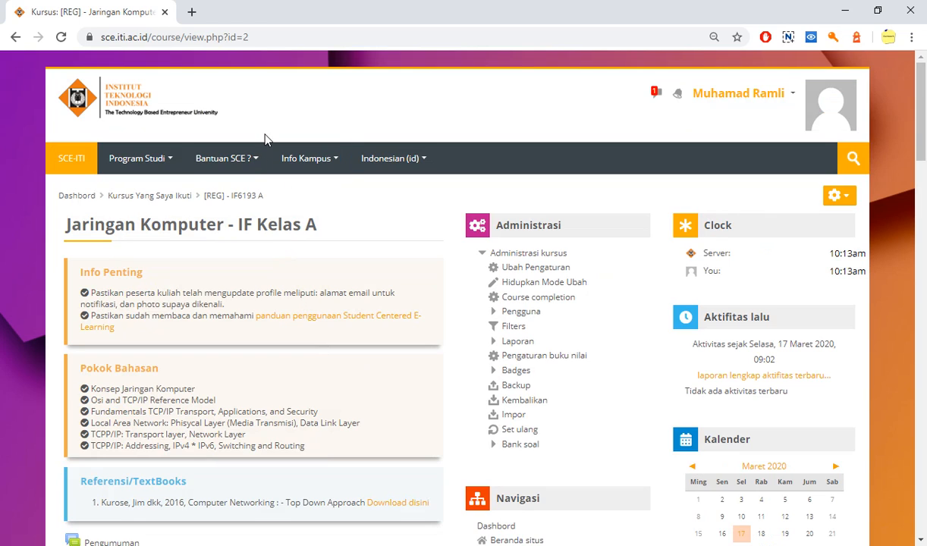
click(259, 37)
drag(259, 37, 93, 37)
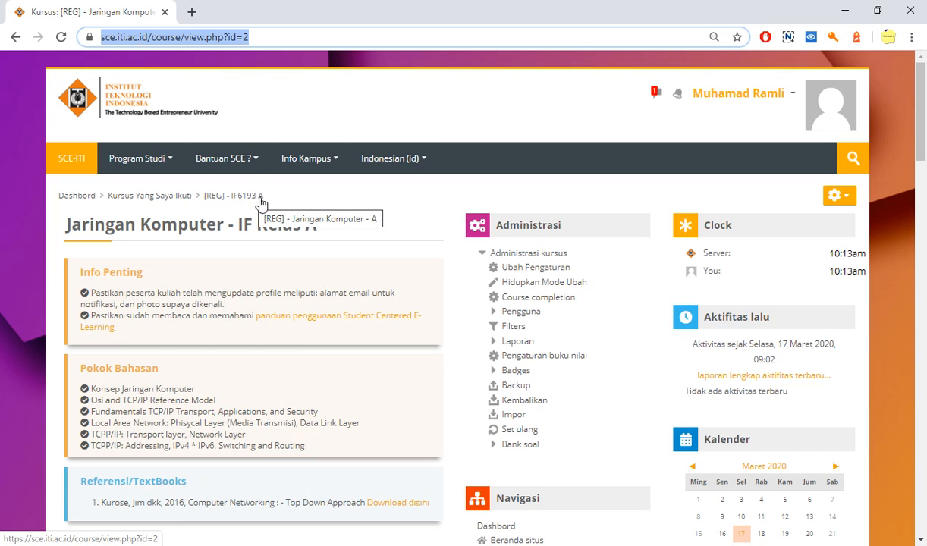
right_click(167, 47)
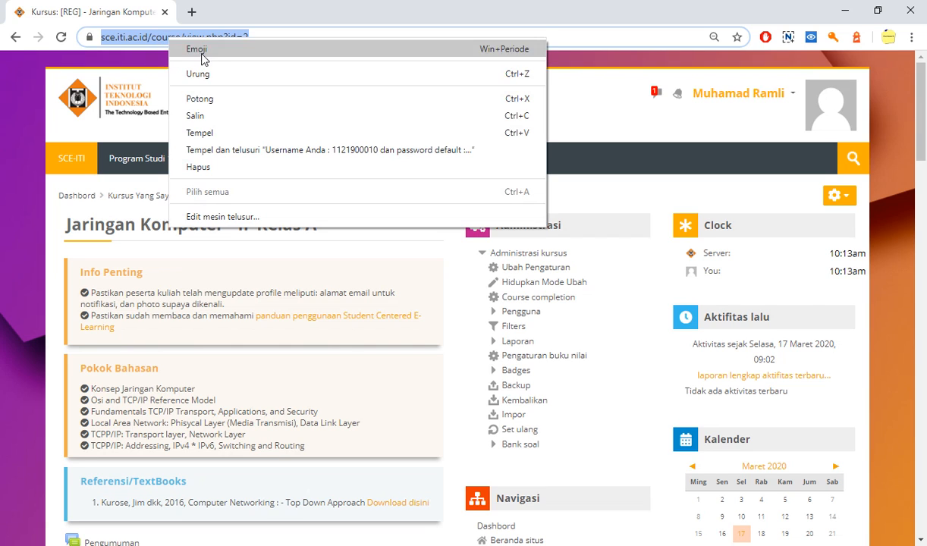
click(195, 116)
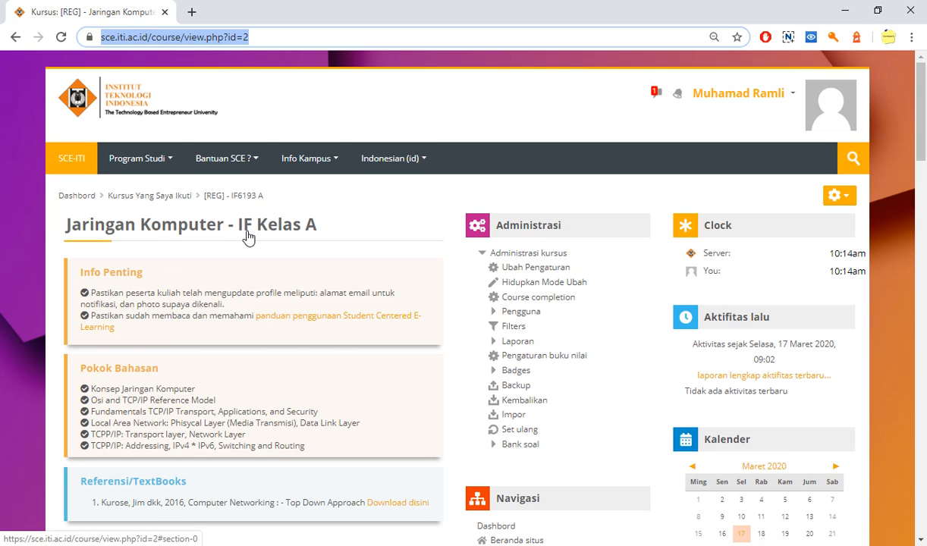
- Expand the course's user administration to view its enrolment methods, and highlight the course page address
click(494, 313)
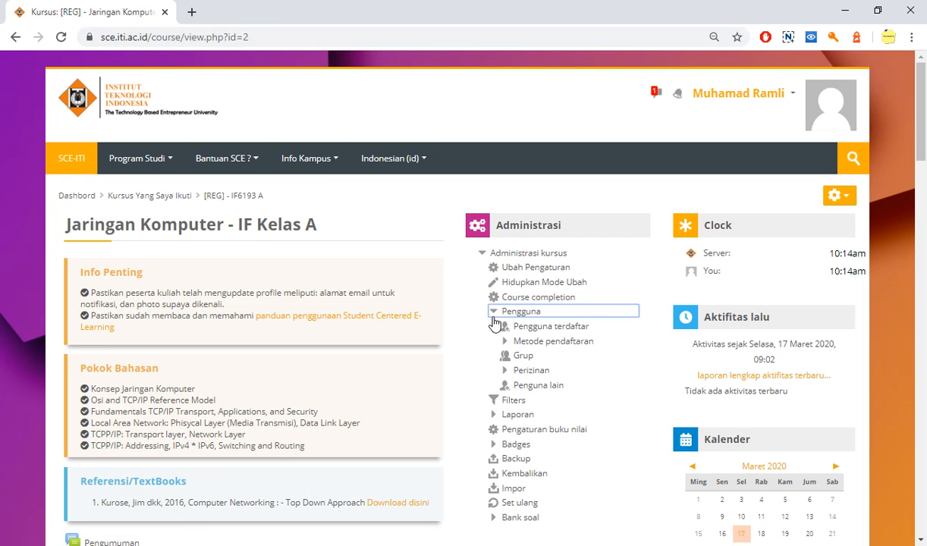
click(505, 341)
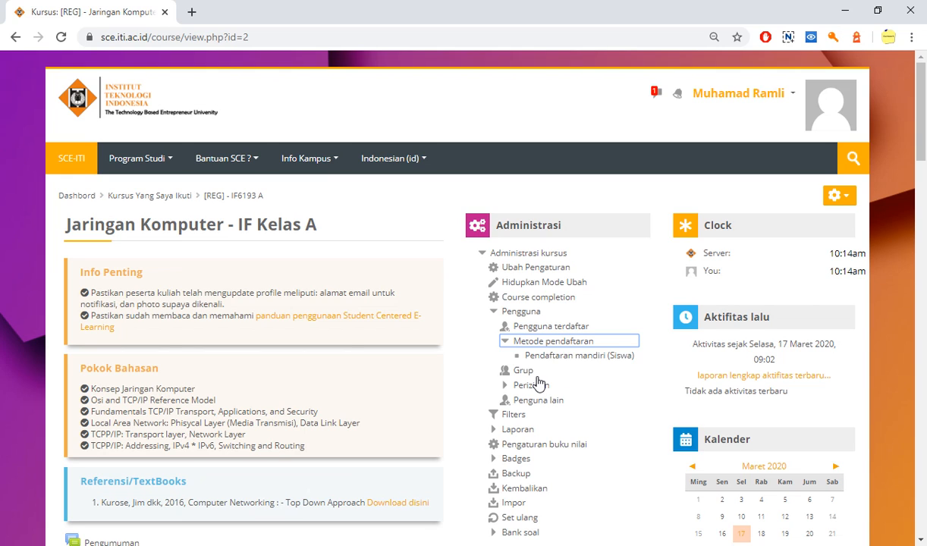
click(427, 299)
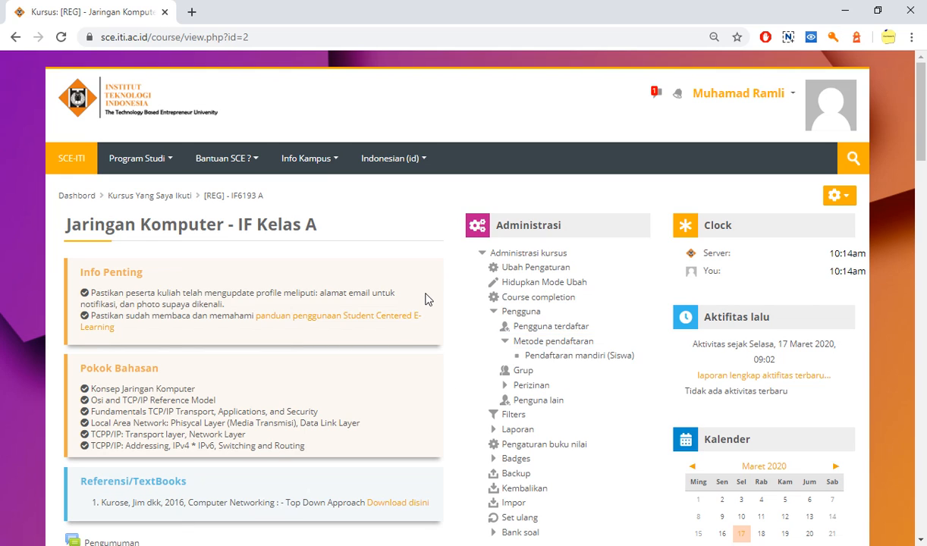
click(269, 37)
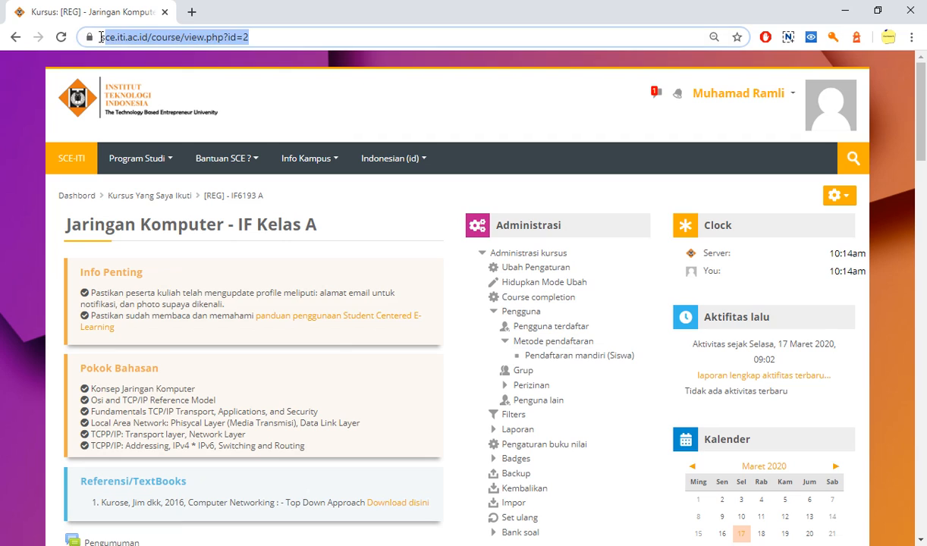
click(379, 283)
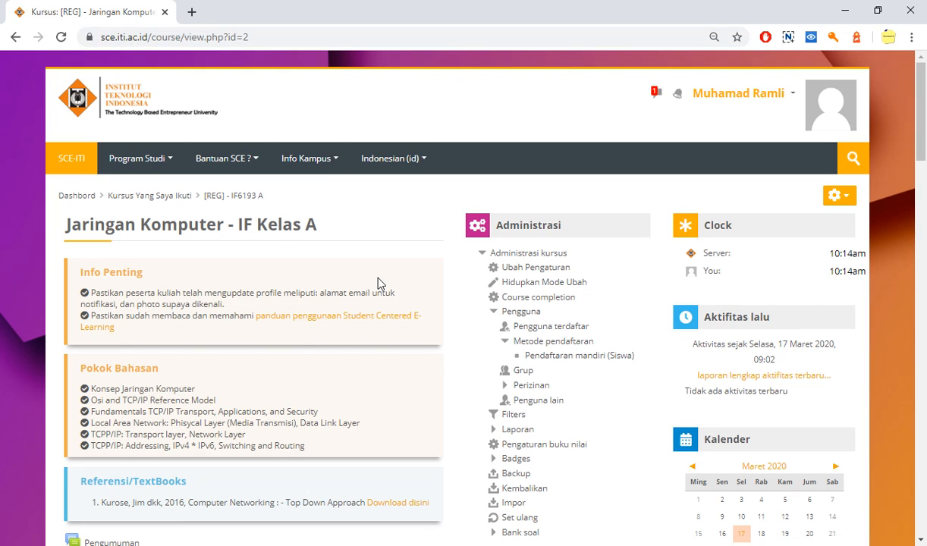
click(506, 342)
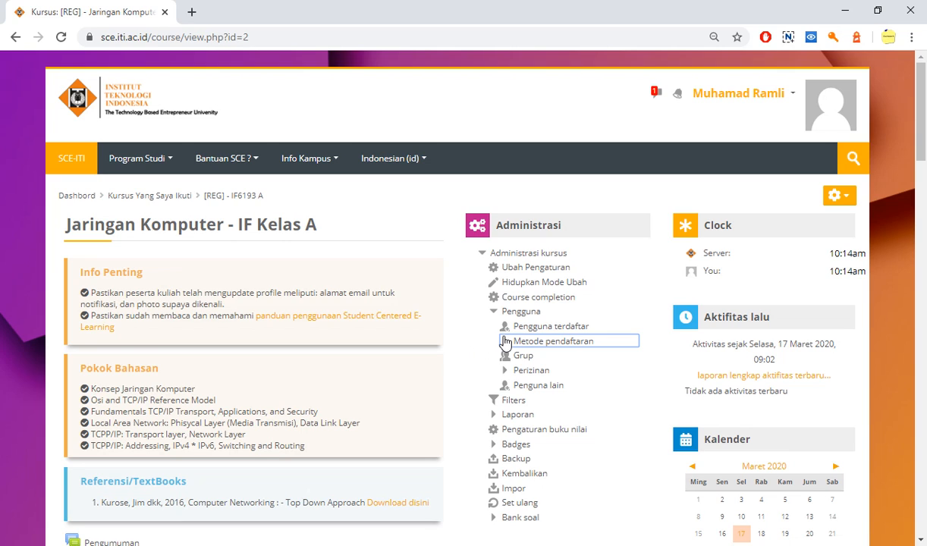
click(444, 251)
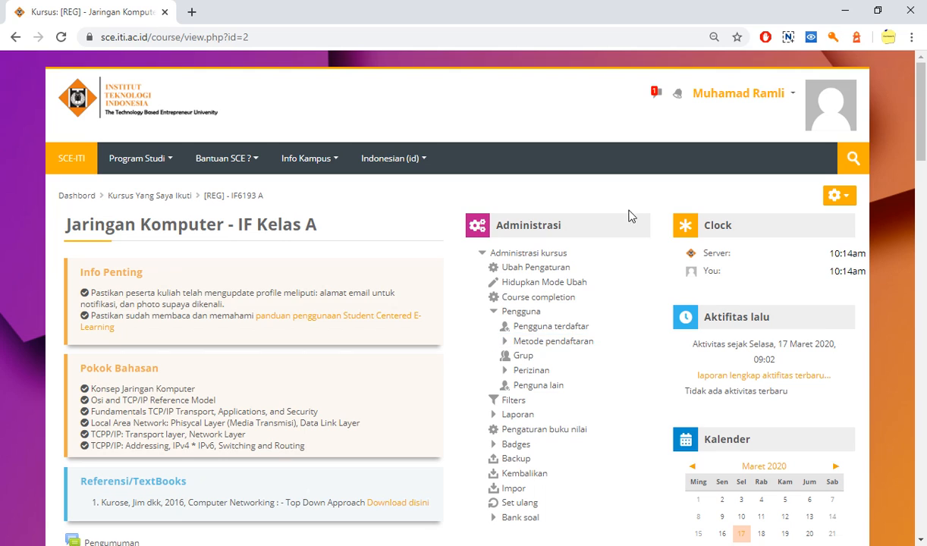
- Open the course's registered users (Pengguna terdaftar) page and start enrolling users manually
click(550, 327)
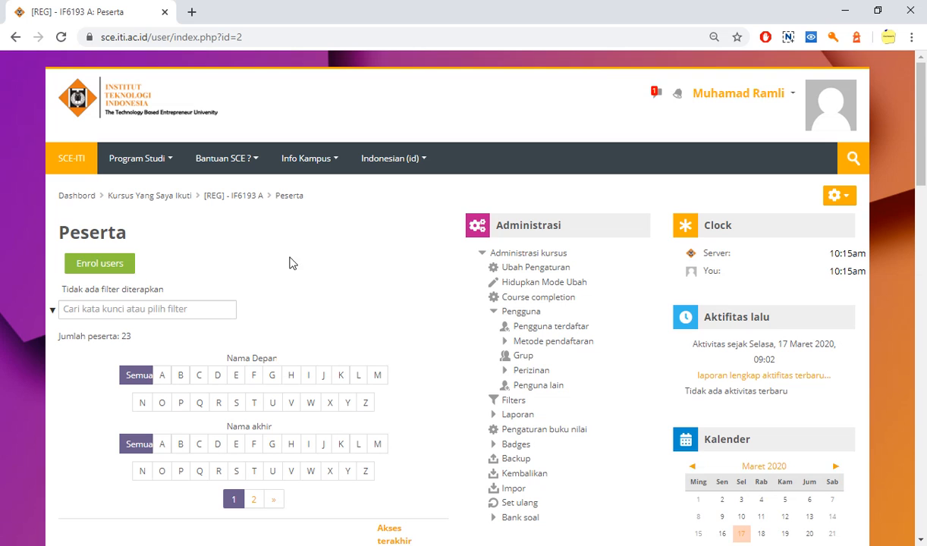
scroll(231, 271, down, 1)
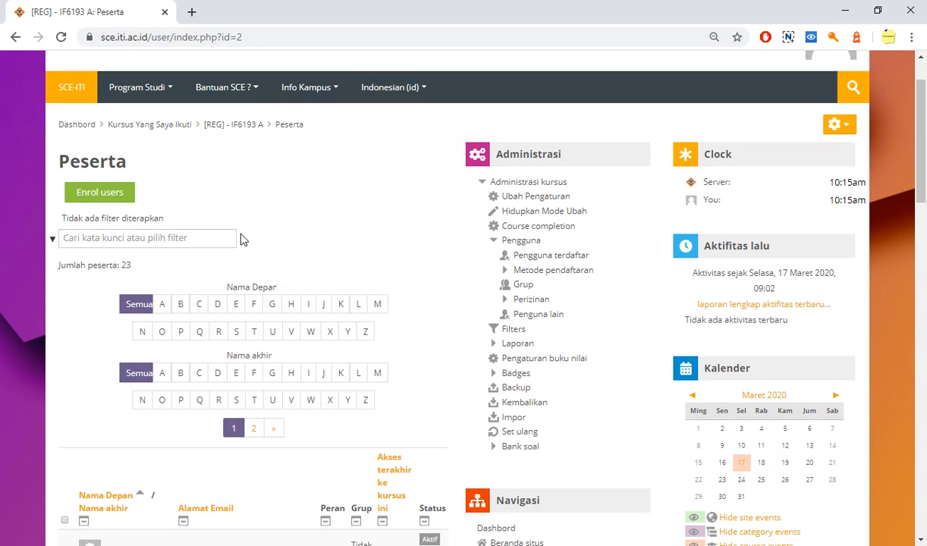
click(91, 193)
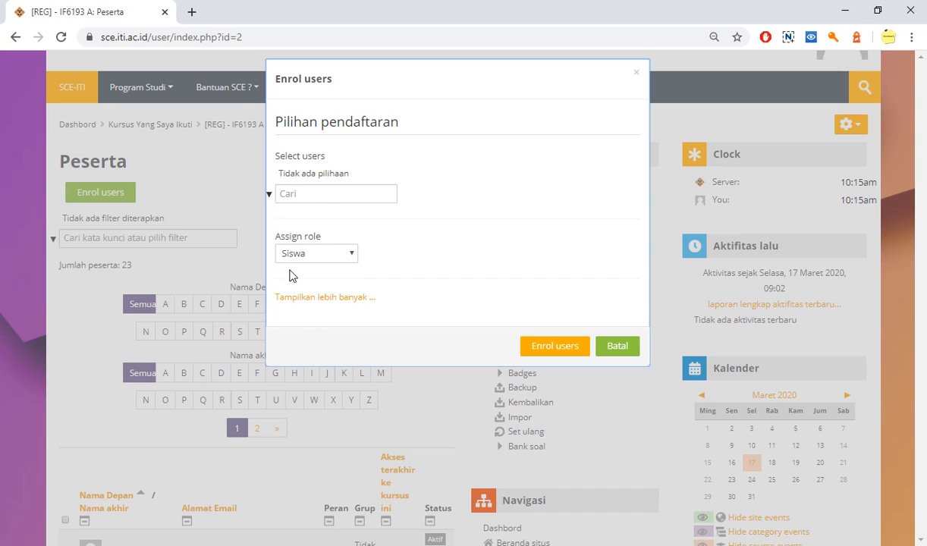
- Search for the first student by name and add the matching account to the users being enrolled
click(336, 194)
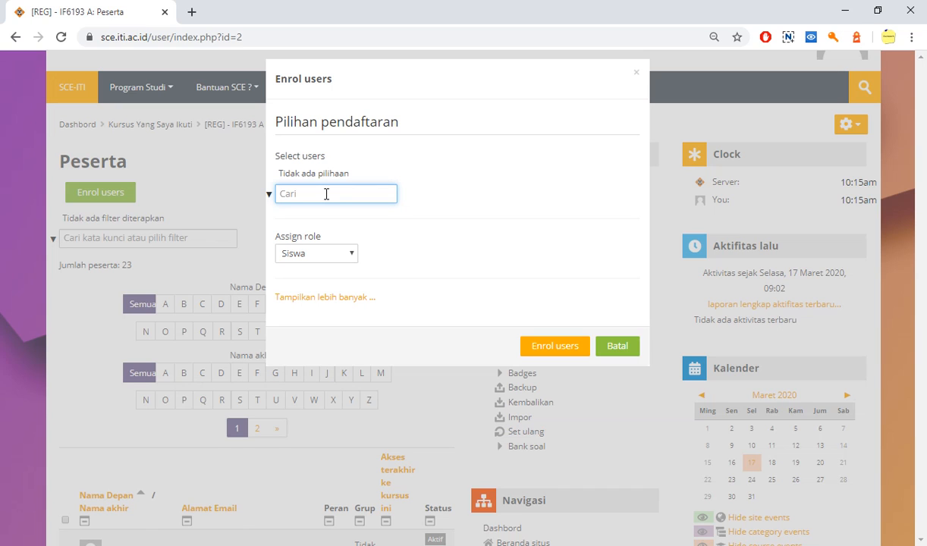
text(rilo)
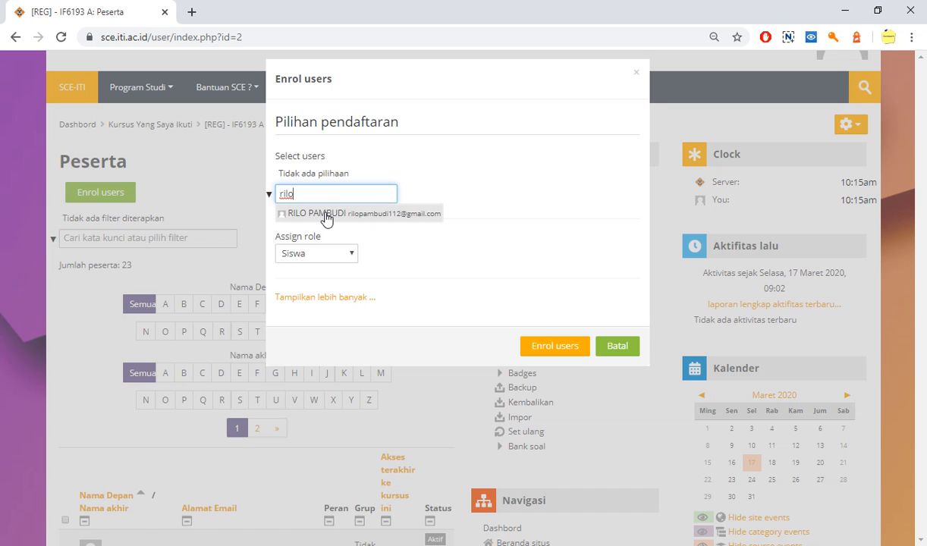
click(327, 215)
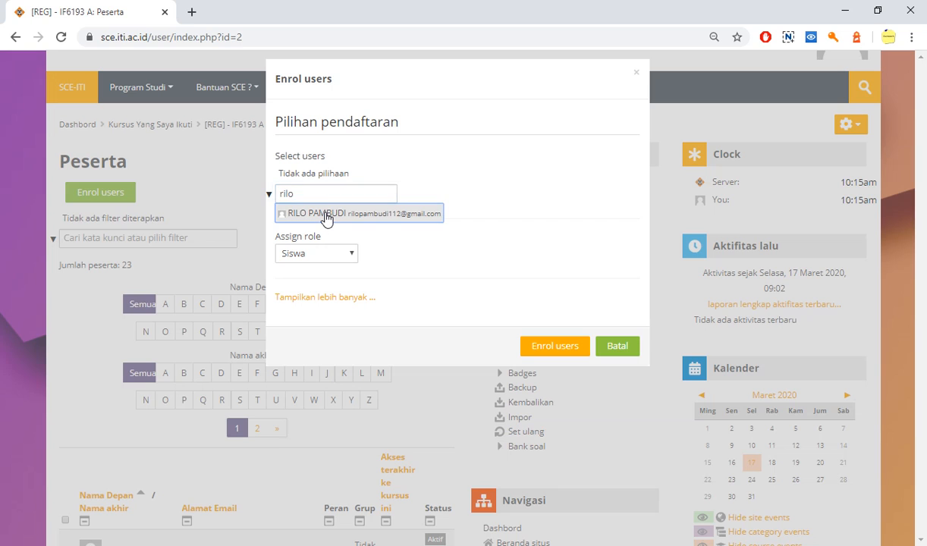
- Replace the search text with the second student's partial first name and add the matching account to the selected users
key(BackSpace)
key(BackSpace)
key(BackSpace)
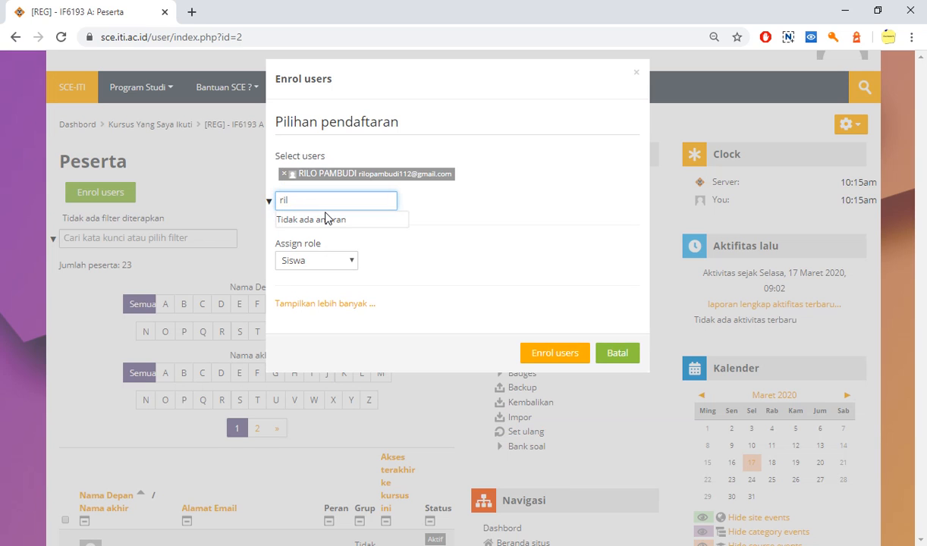
key(BackSpace)
text(anni)
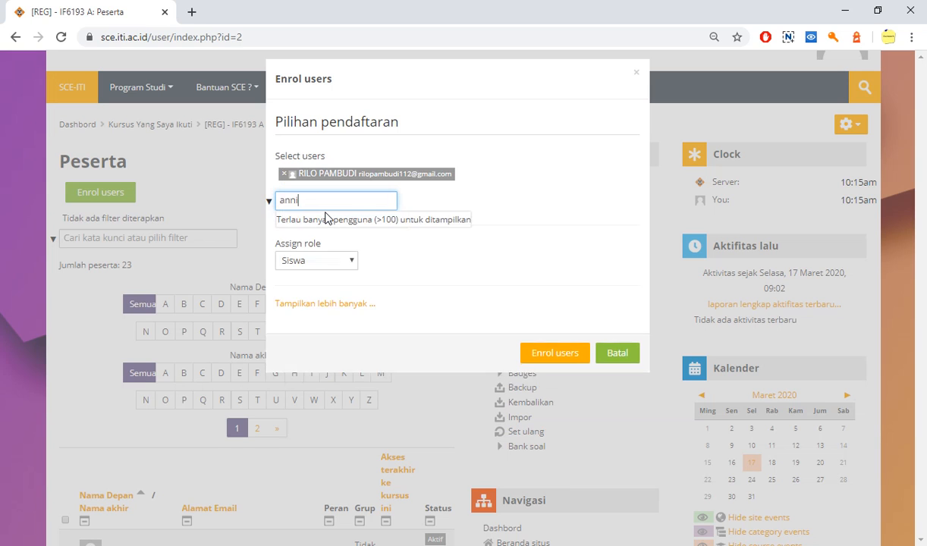
text(sa)
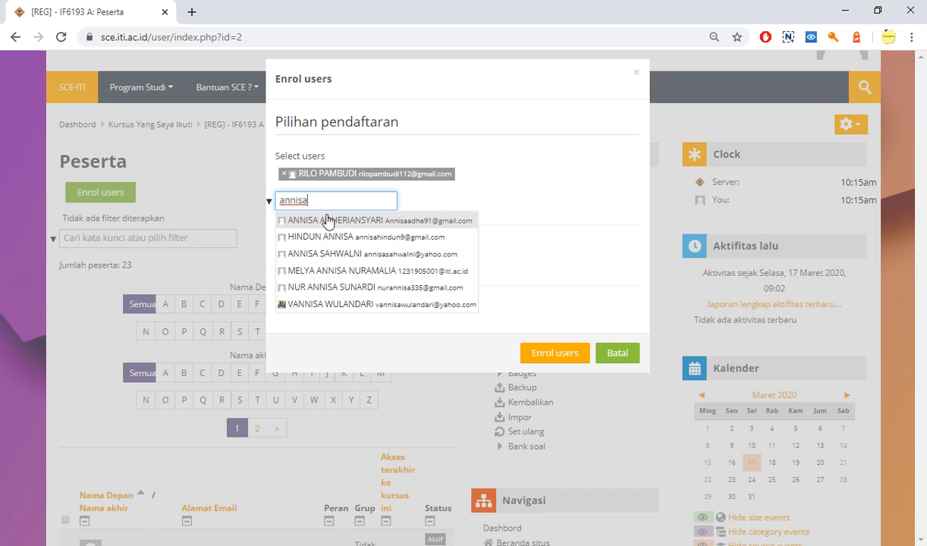
key(BackSpace)
key(BackSpace)
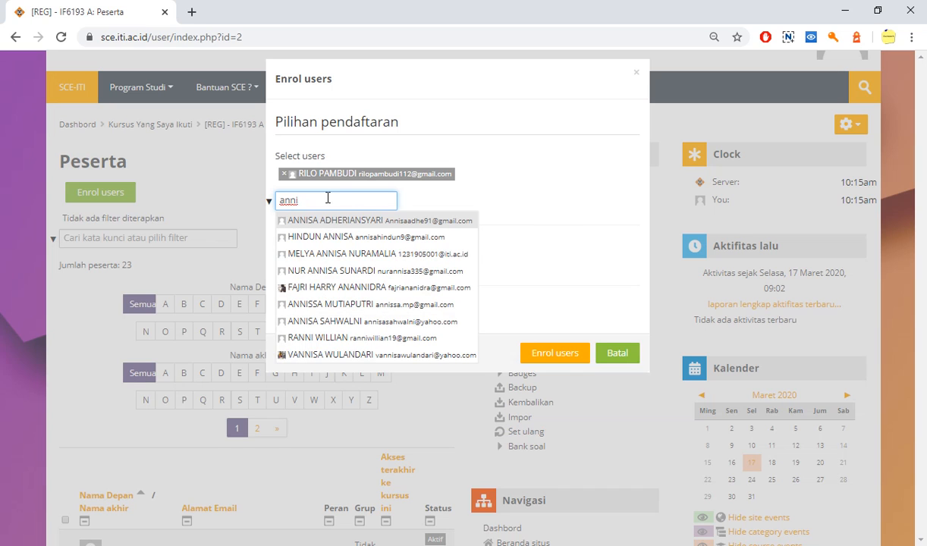
click(332, 307)
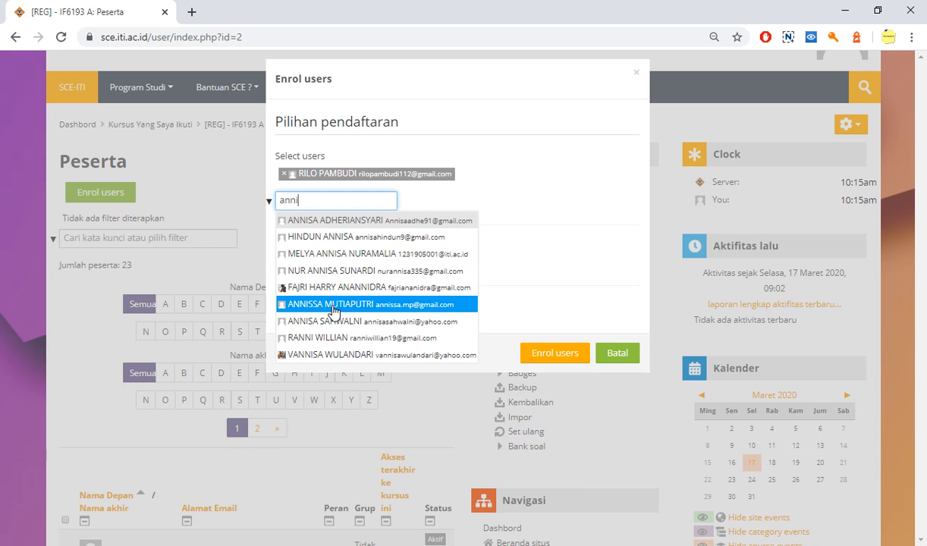
click(332, 307)
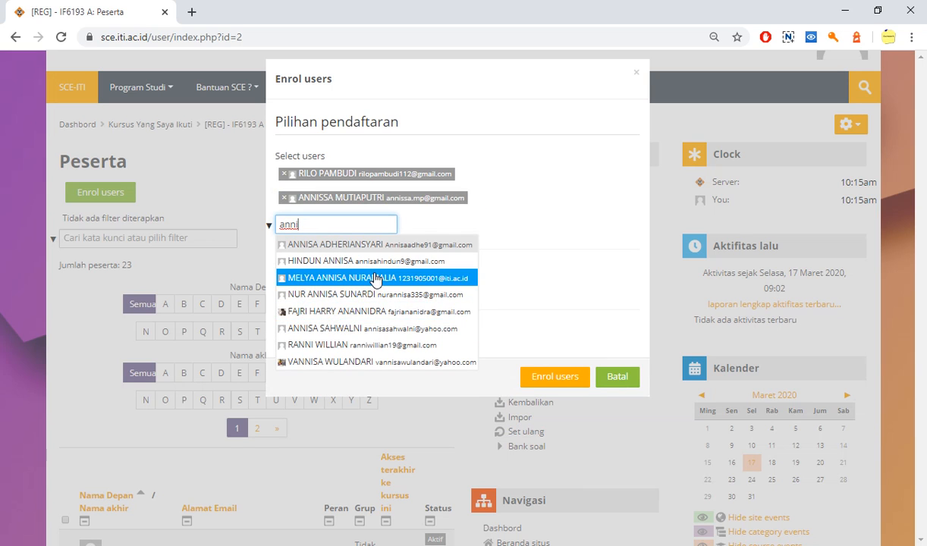
click(444, 140)
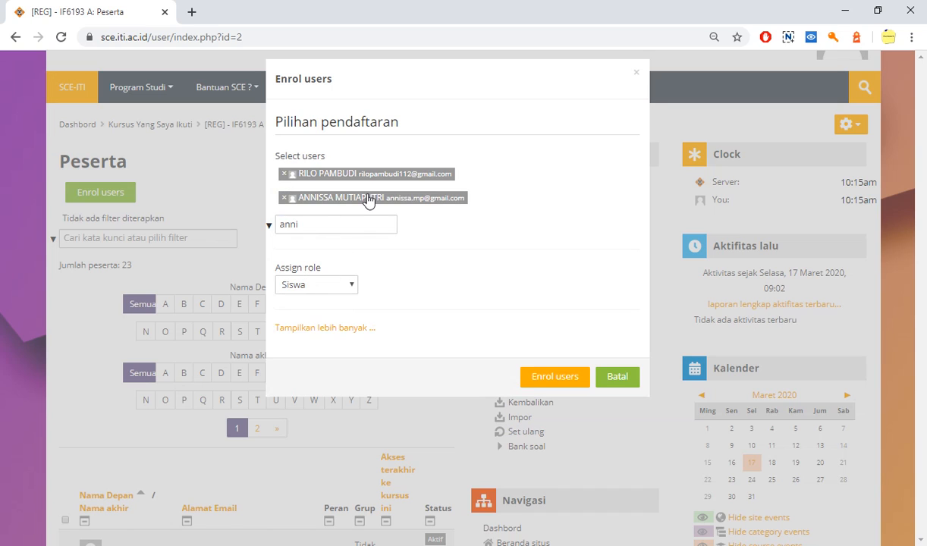
- Assign the Siswa role to both selected students and enrol them in the course
click(319, 293)
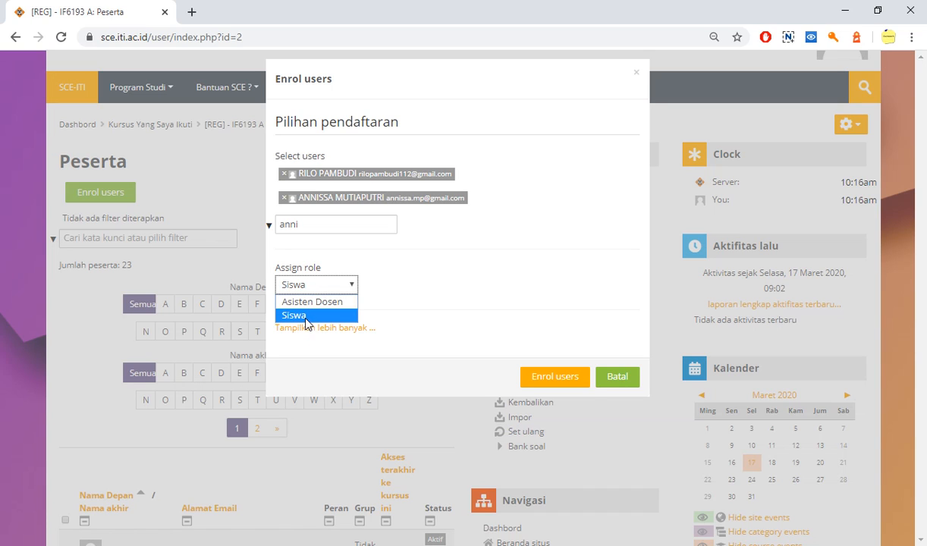
click(307, 316)
click(443, 278)
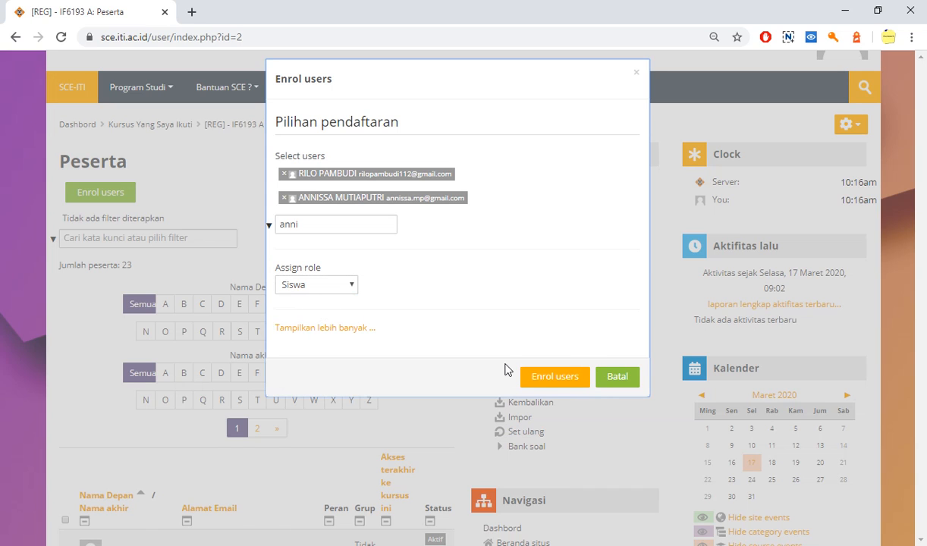
click(555, 383)
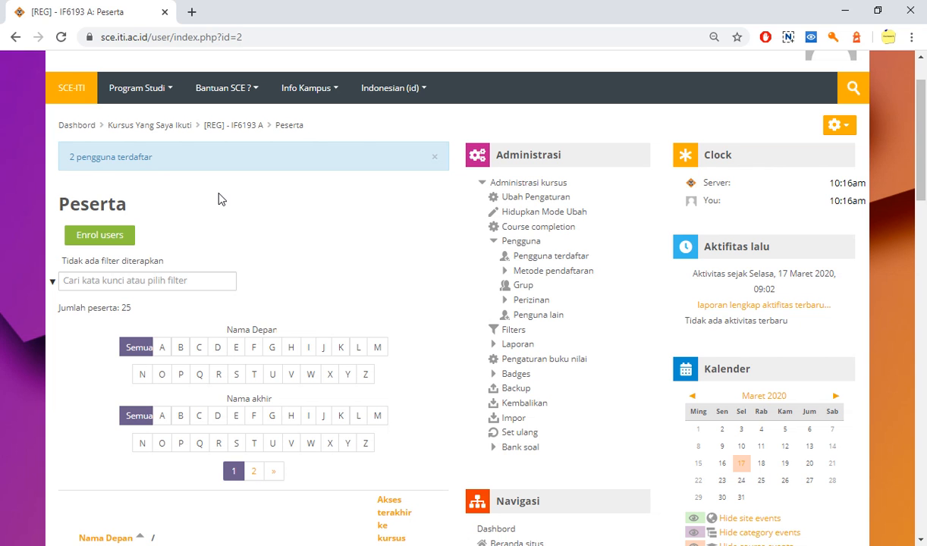
- Filter the participants by first names starting with R and check the first enrolled student's entry
scroll(220, 199, down, 3)
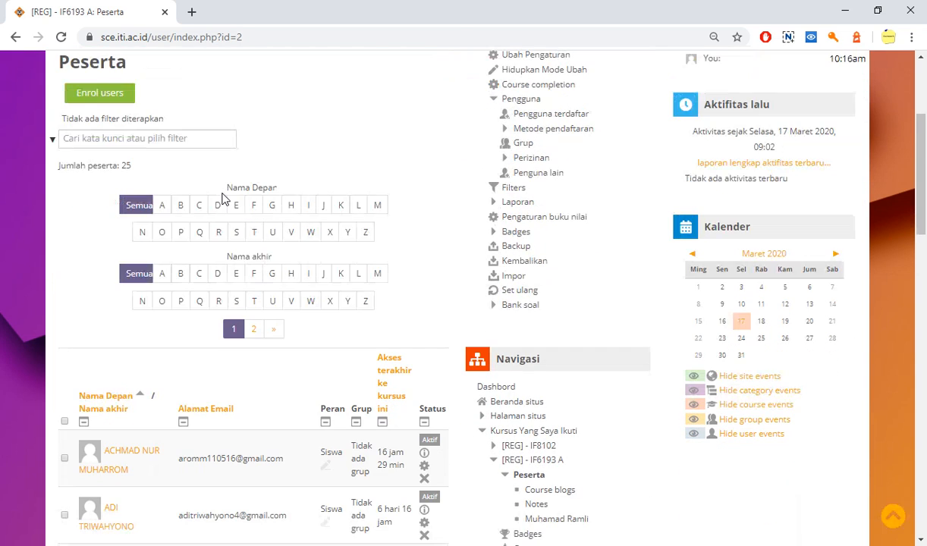
scroll(223, 199, down, 4)
scroll(224, 199, up, 4)
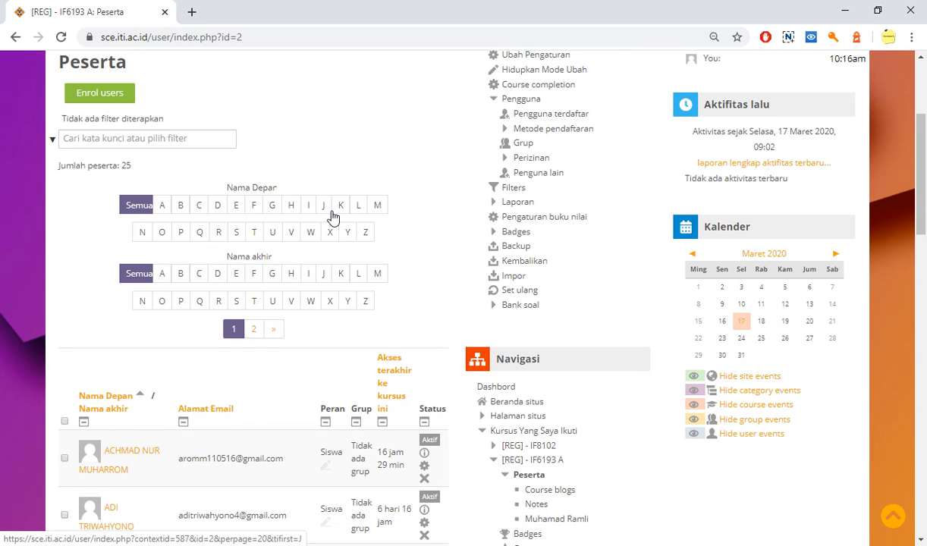
click(218, 232)
scroll(218, 241, down, 8)
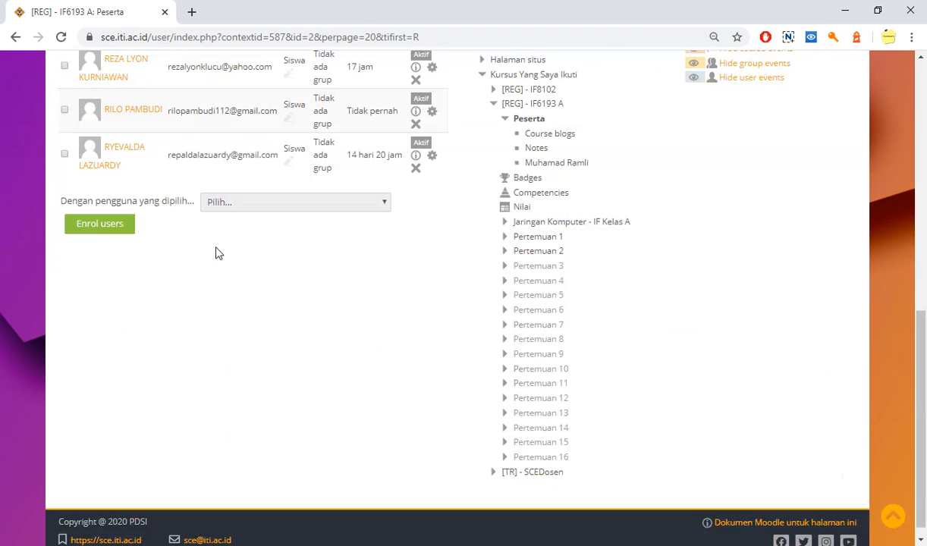
scroll(215, 250, up, 2)
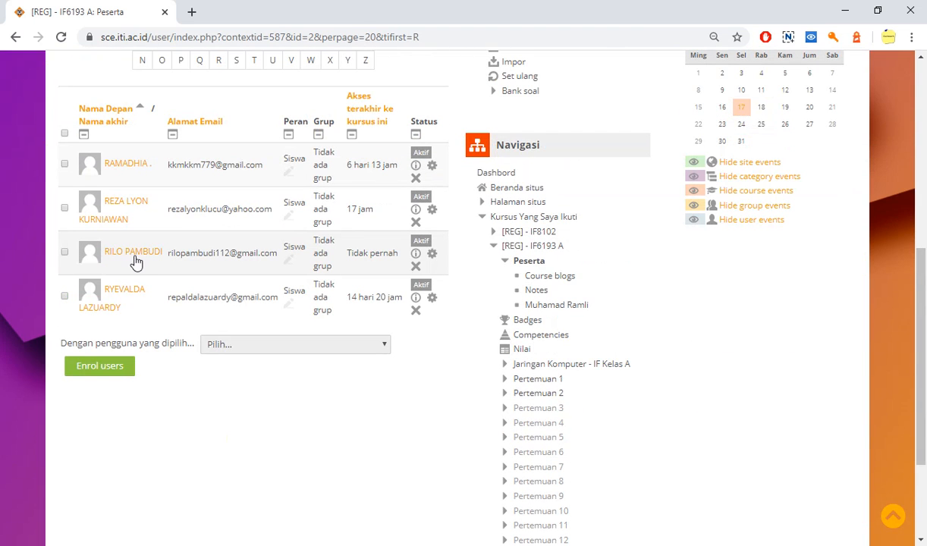
scroll(136, 258, up, 3)
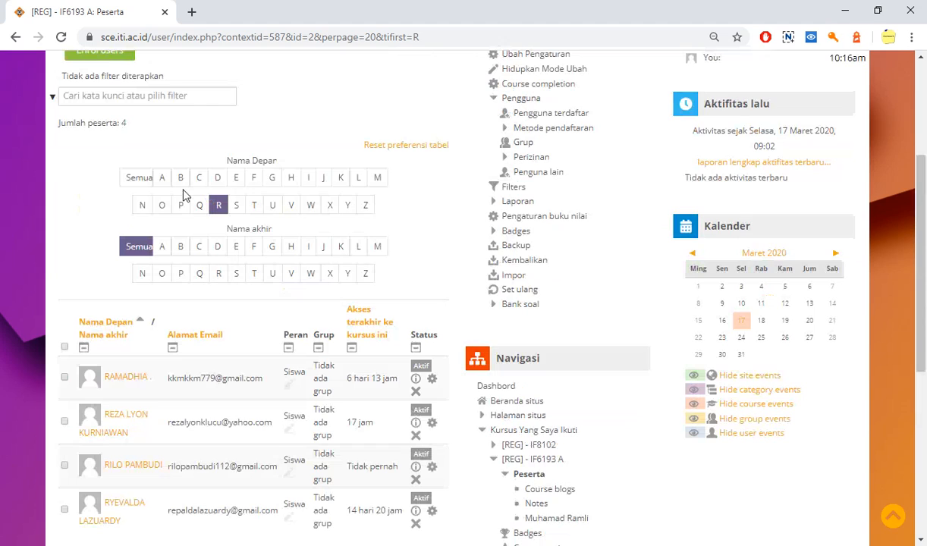
- Filter the participants by first names starting with A and check the second enrolled student's entry
click(161, 179)
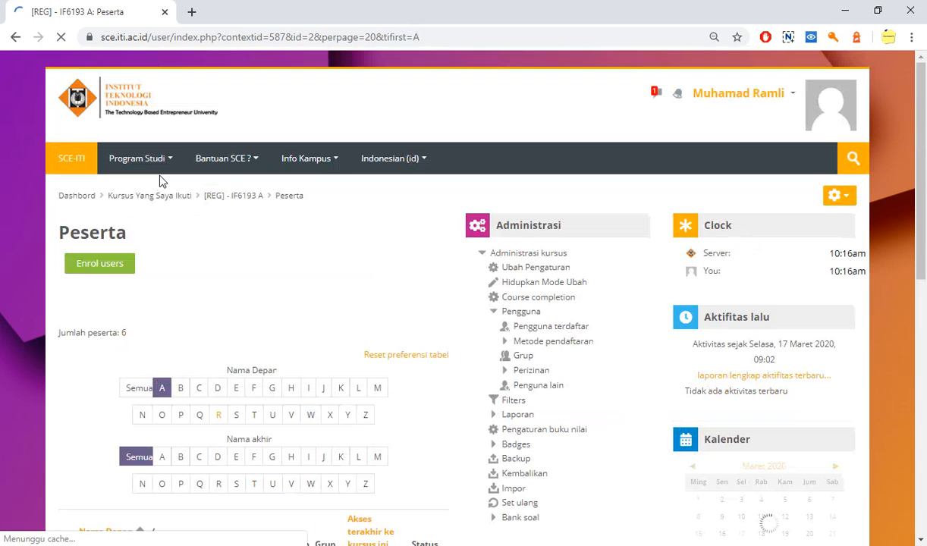
scroll(155, 209, down, 6)
scroll(166, 228, up, 3)
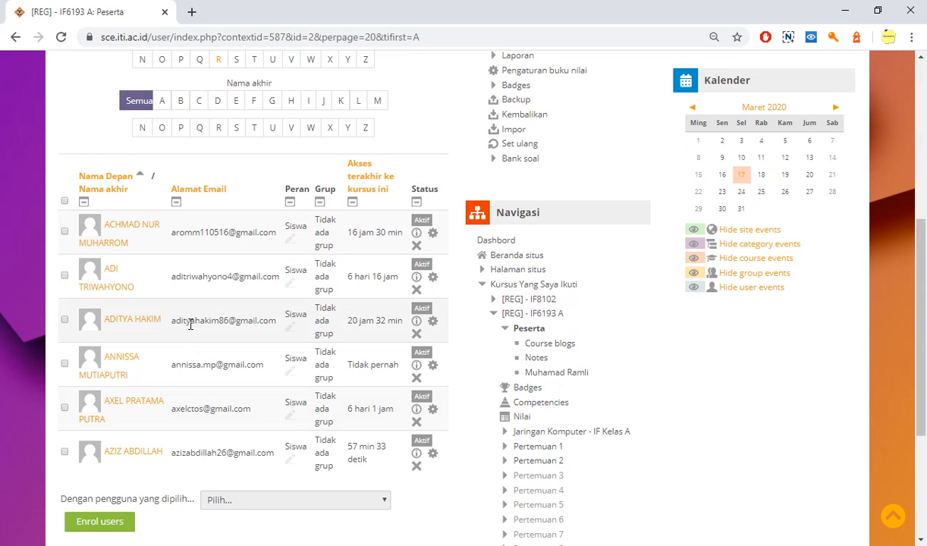
scroll(189, 324, up, 2)
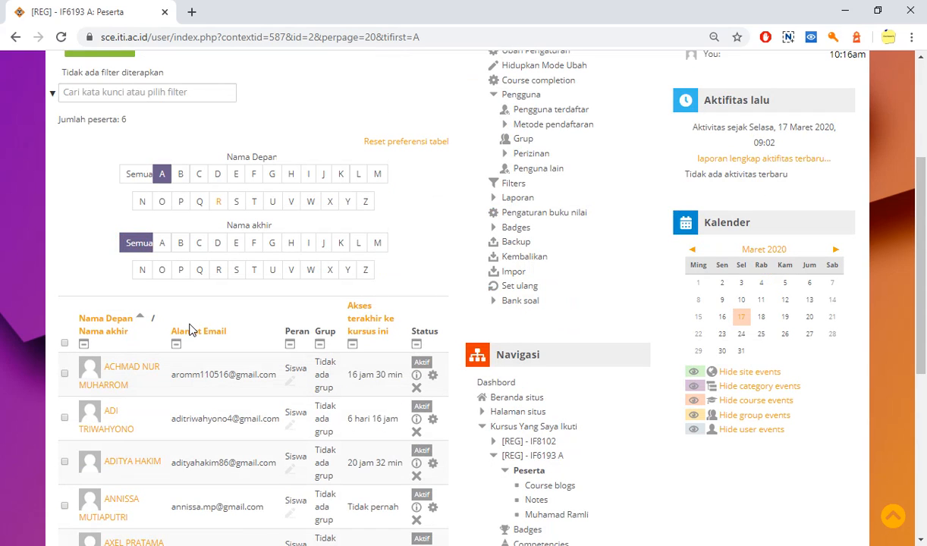
scroll(189, 330, down, 2)
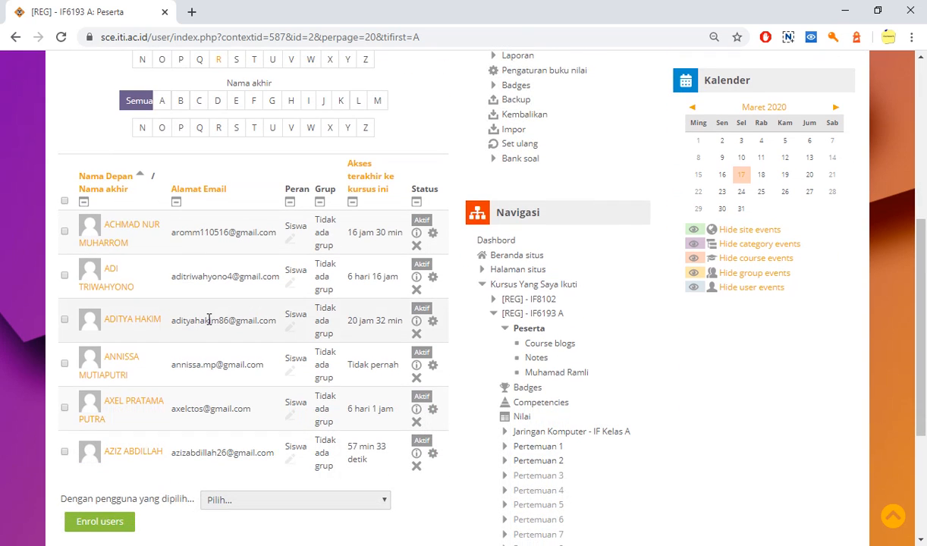
scroll(208, 320, up, 2)
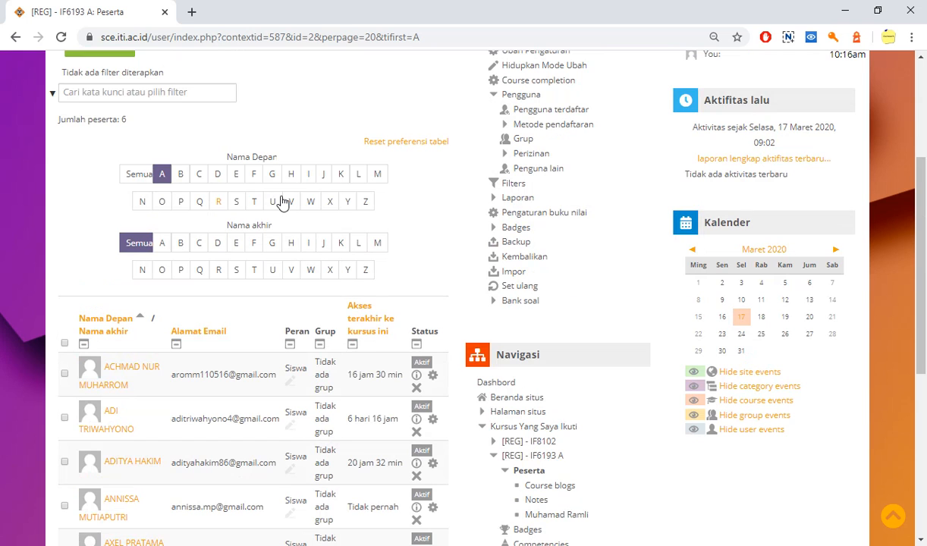
scroll(283, 201, down, 2)
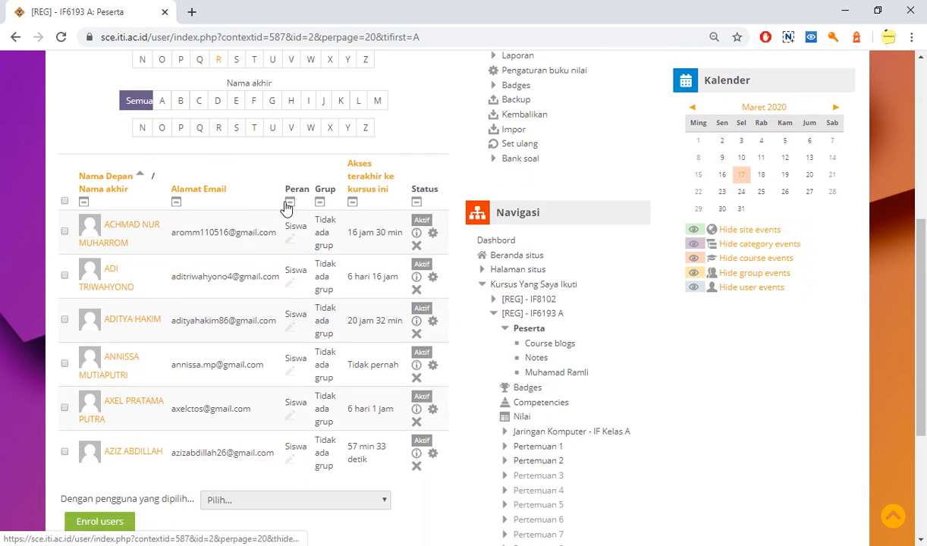
scroll(286, 204, up, 2)
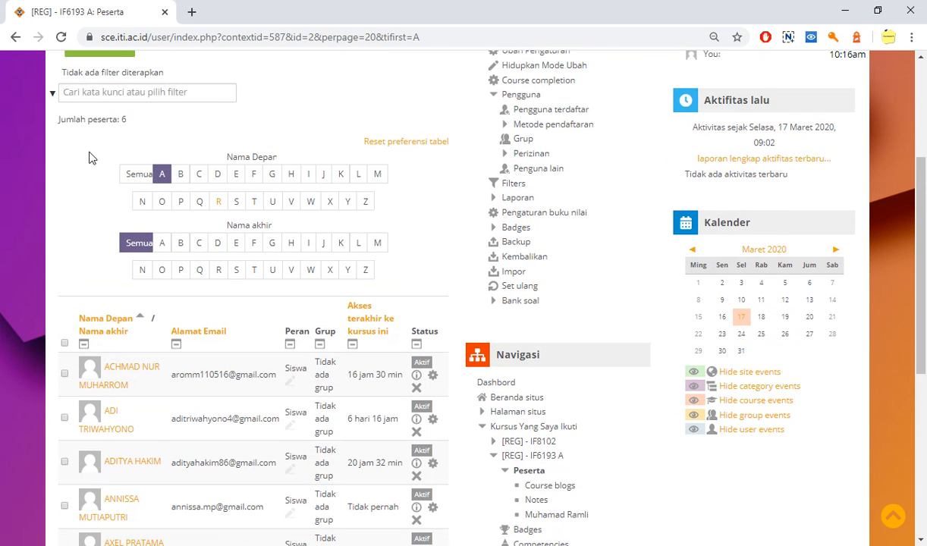
scroll(89, 158, up, 1)
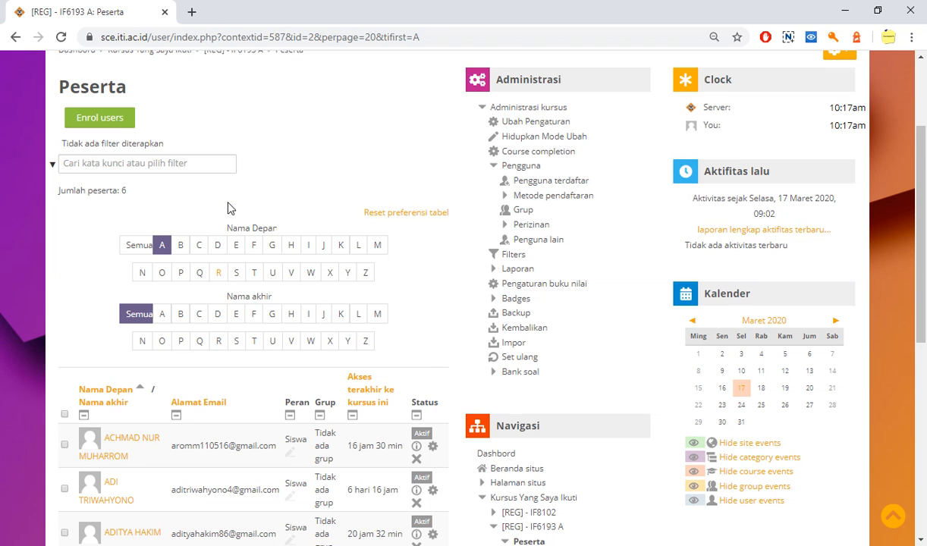
scroll(230, 208, down, 1)
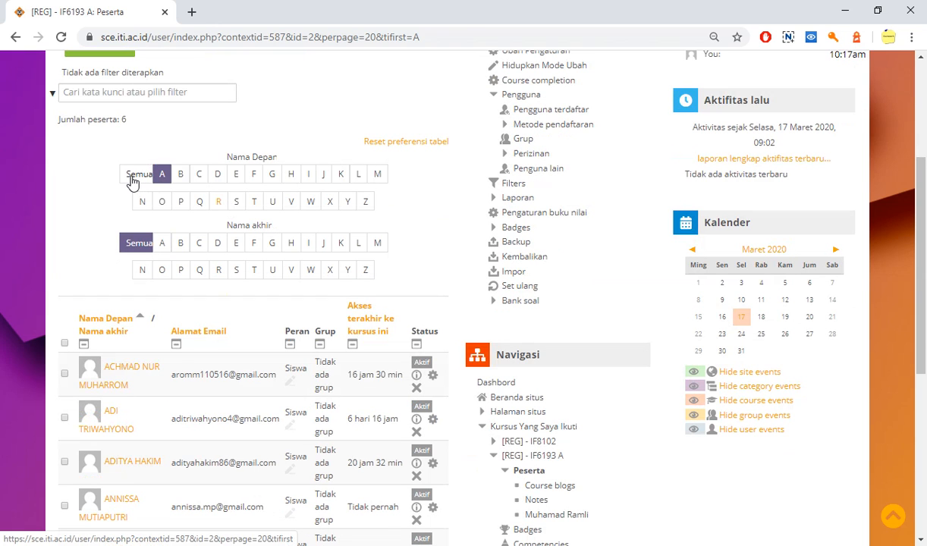
- Show participants with all first names (Semua) again and briefly highlight the second enrolled student's e-mail address
click(132, 179)
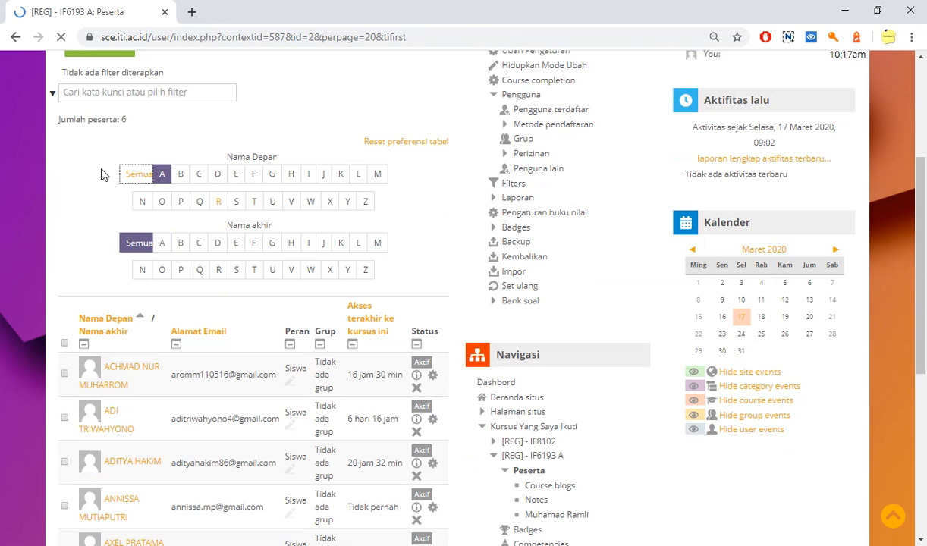
scroll(180, 238, down, 3)
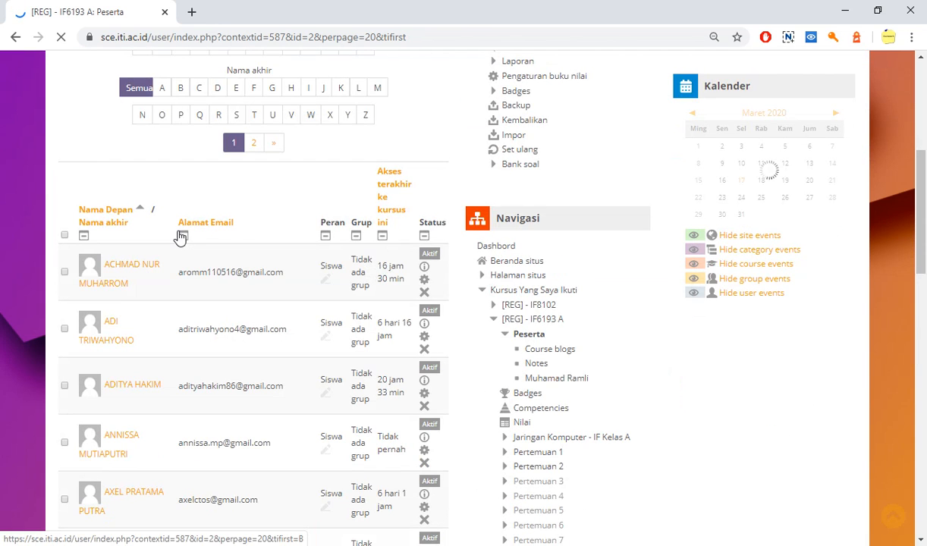
scroll(181, 238, down, 3)
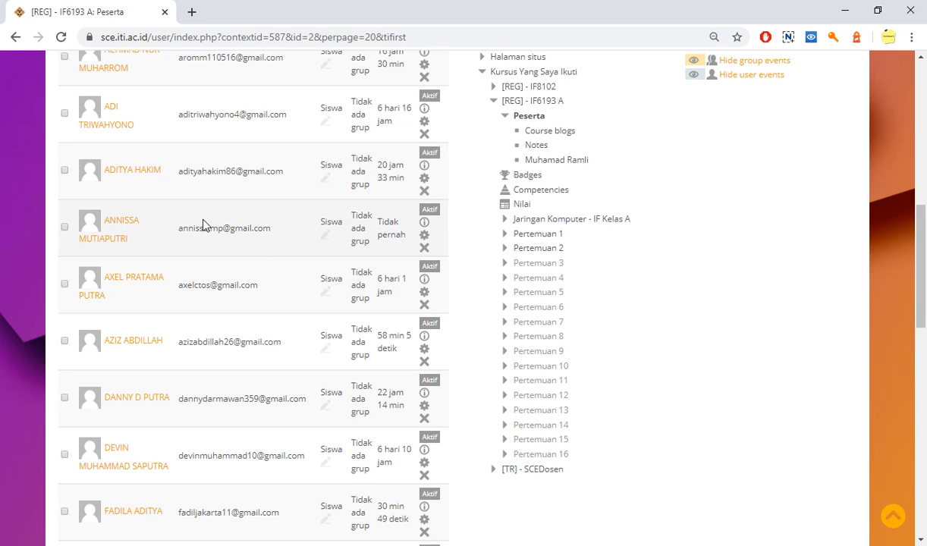
drag(274, 231, 177, 230)
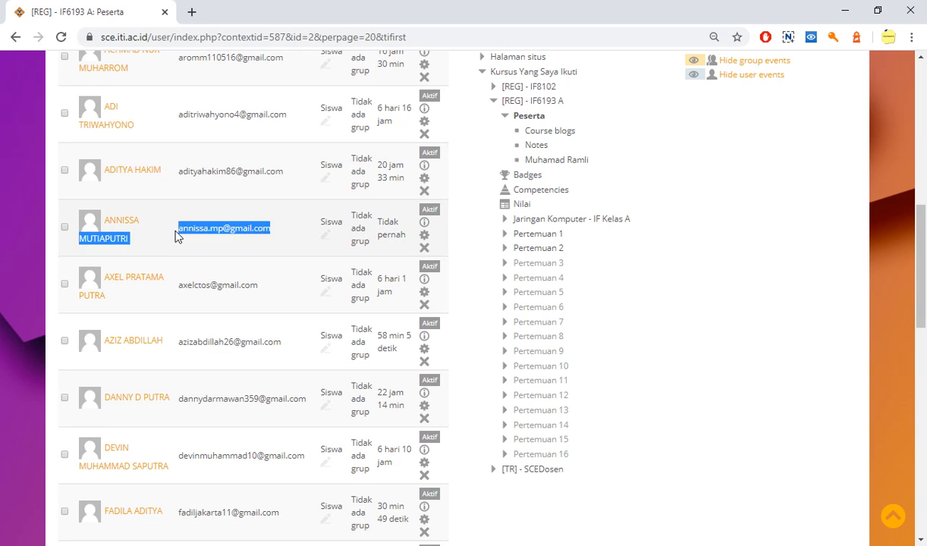
click(235, 244)
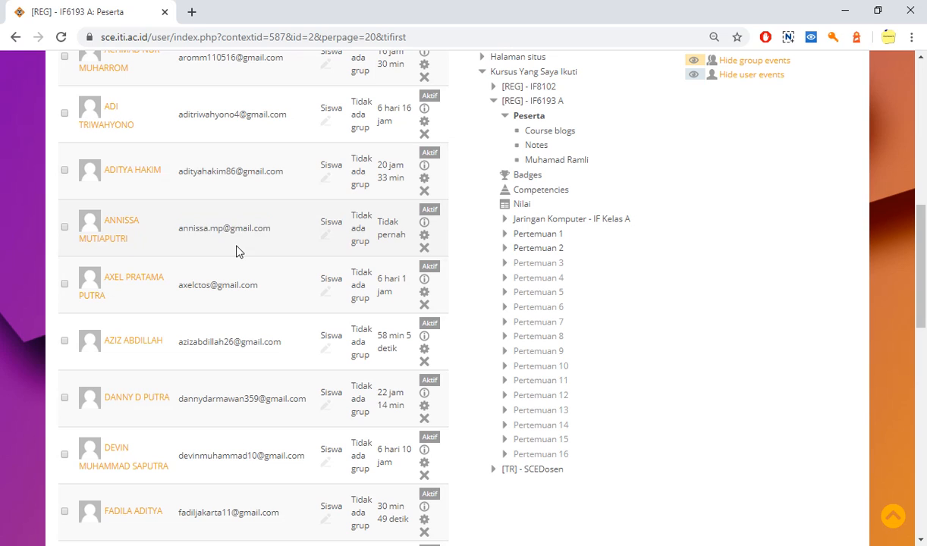
- Unenrol the second manually enrolled student, whose first name starts with A, from the Jaringan Komputer - A course
click(425, 248)
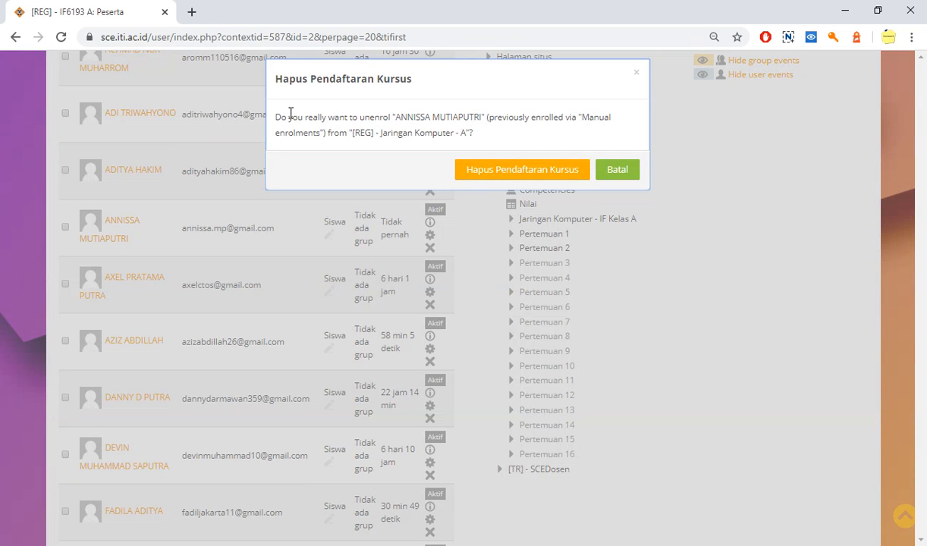
drag(271, 119, 506, 121)
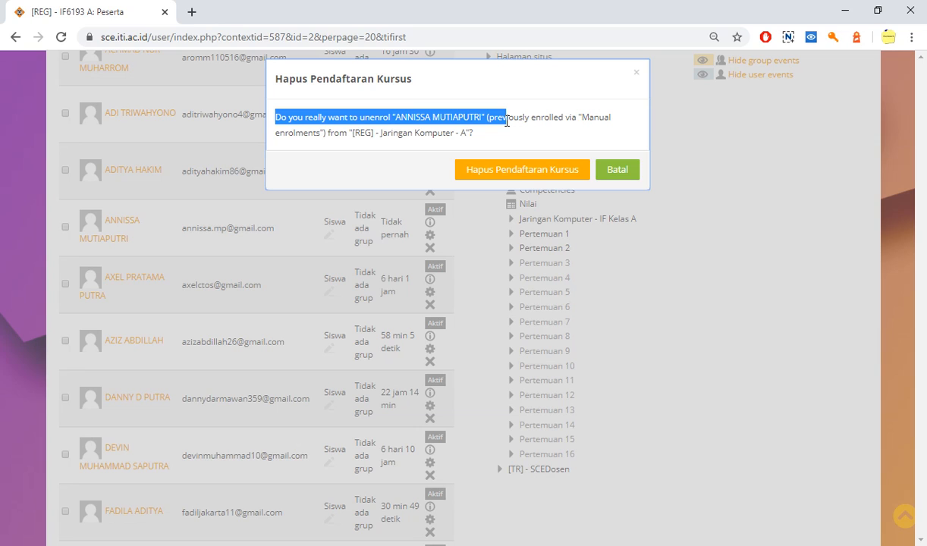
click(402, 112)
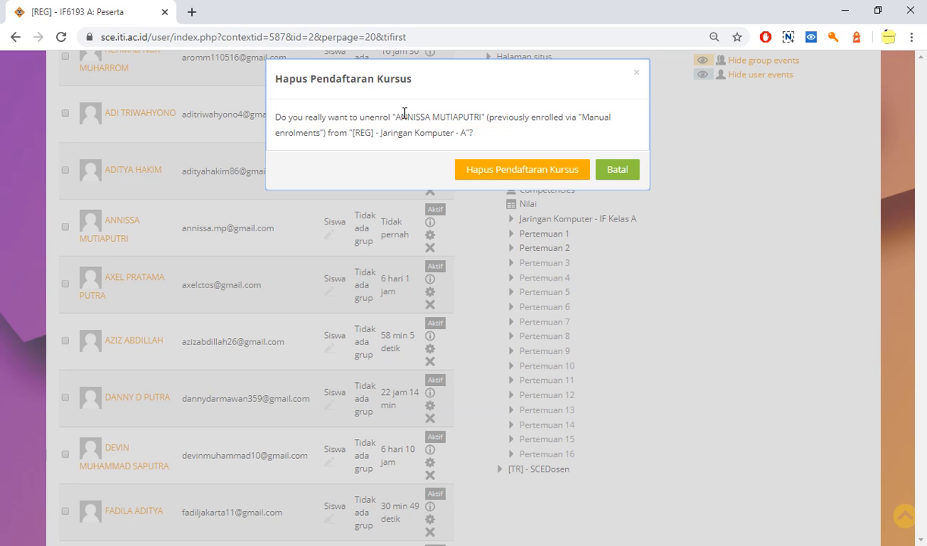
click(509, 176)
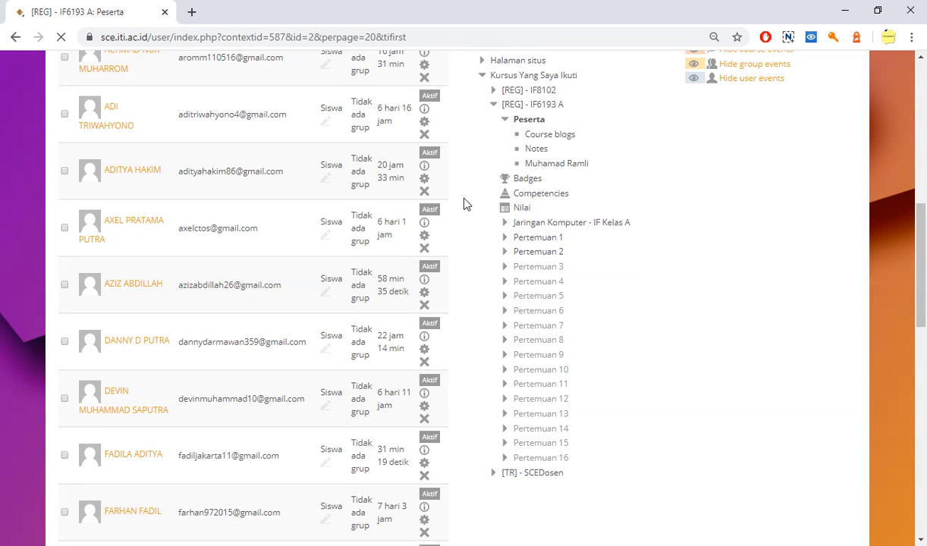
- Filter the participants by first names starting with R and unenrol the manually enrolled student from the course
scroll(387, 208, up, 5)
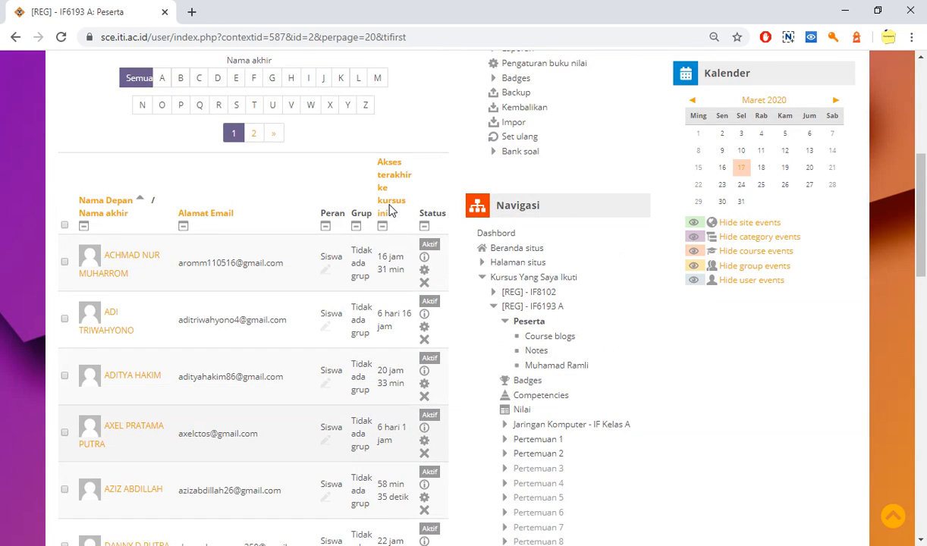
click(220, 187)
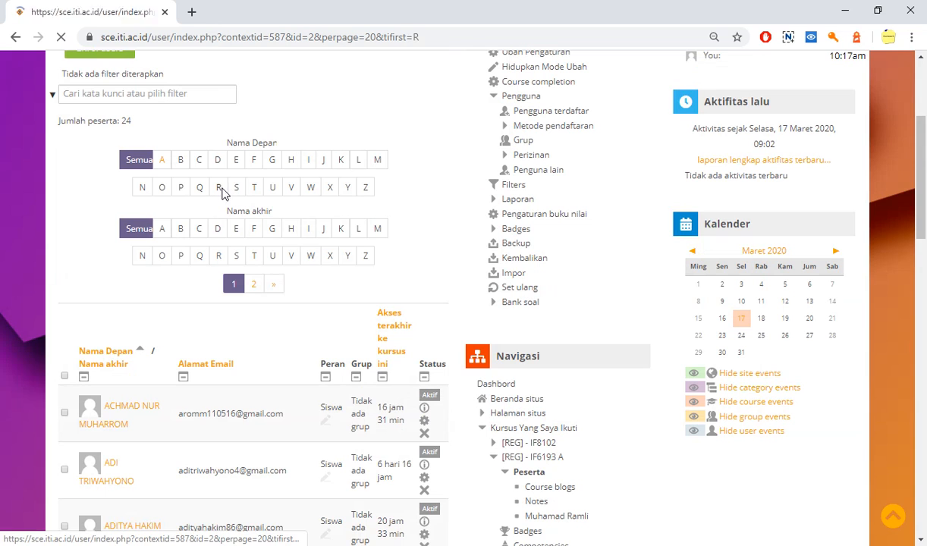
scroll(235, 197, down, 5)
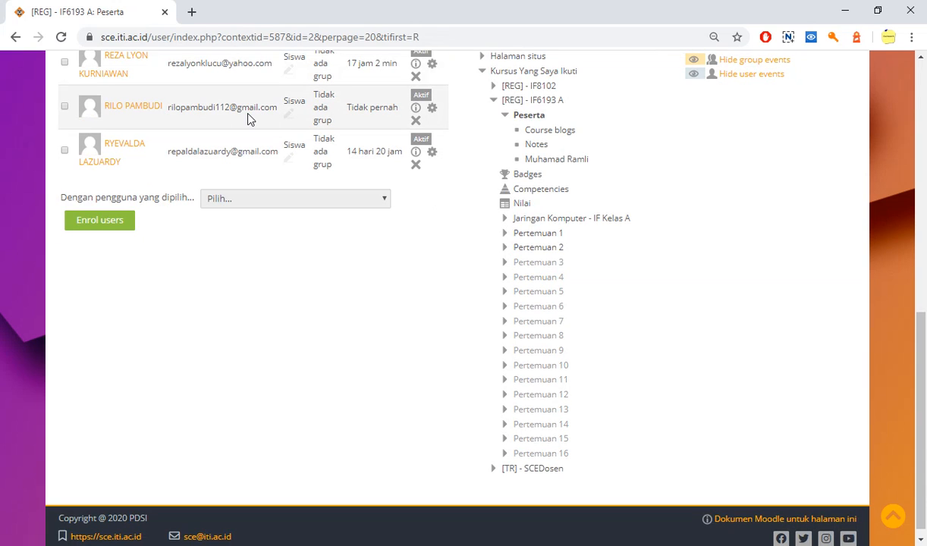
click(415, 121)
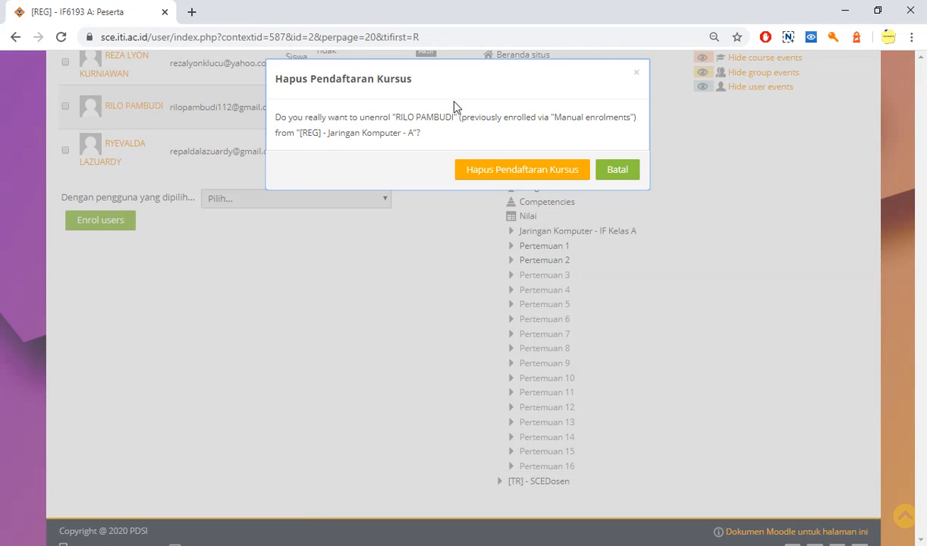
click(635, 73)
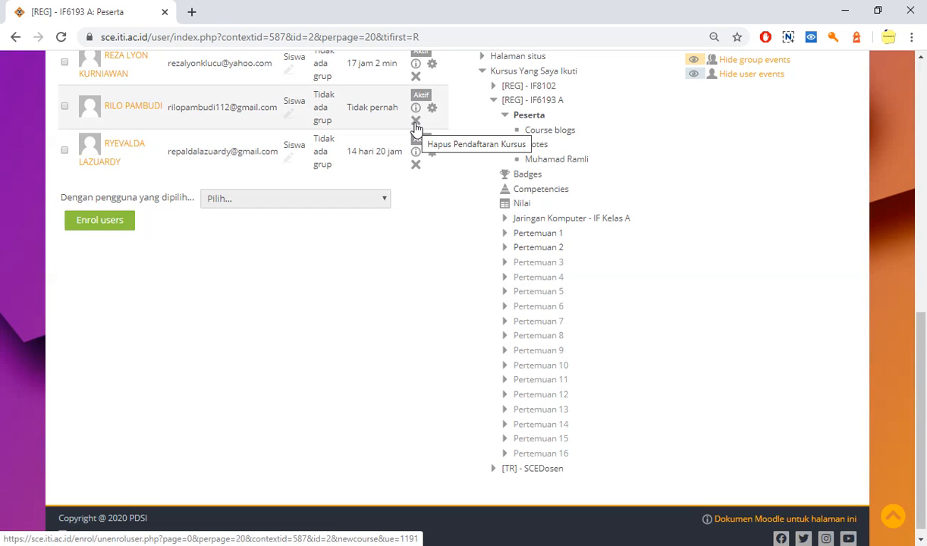
click(415, 124)
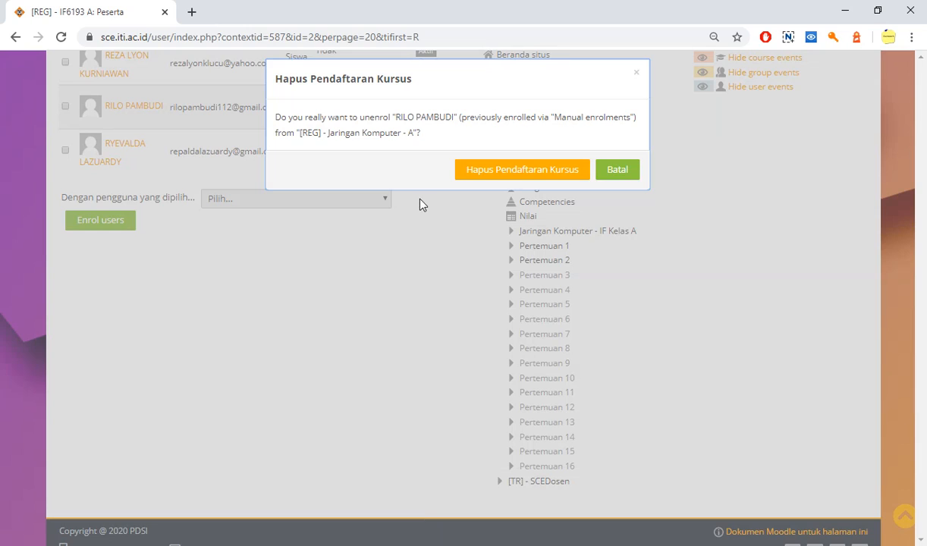
click(524, 171)
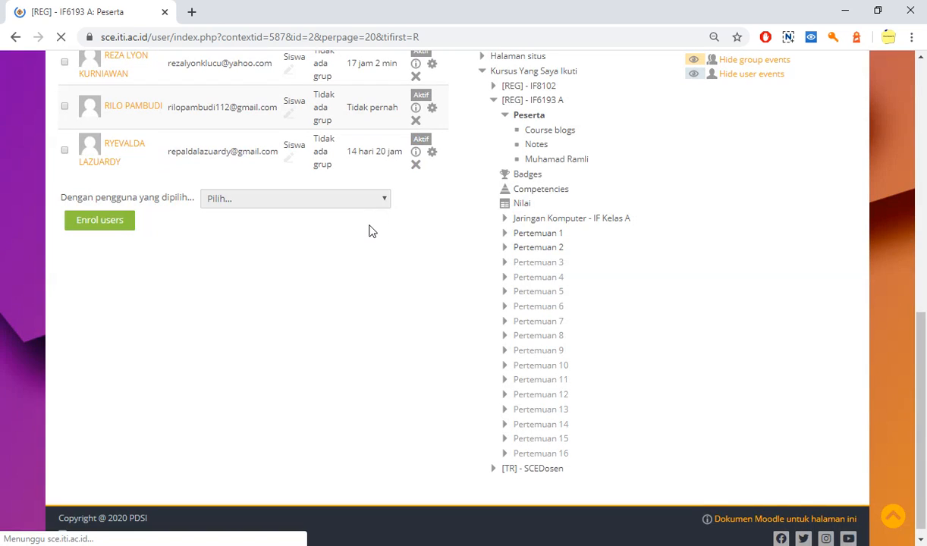
scroll(372, 232, up, 10)
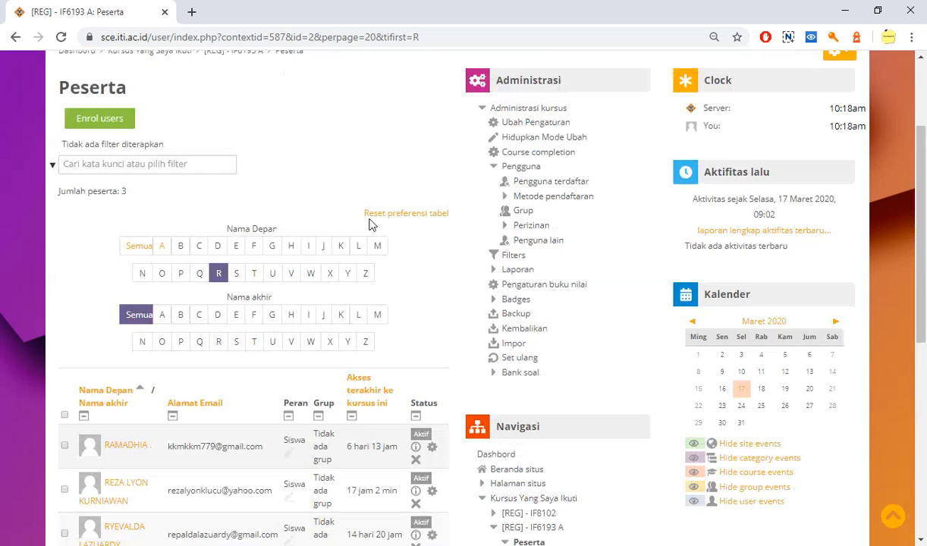